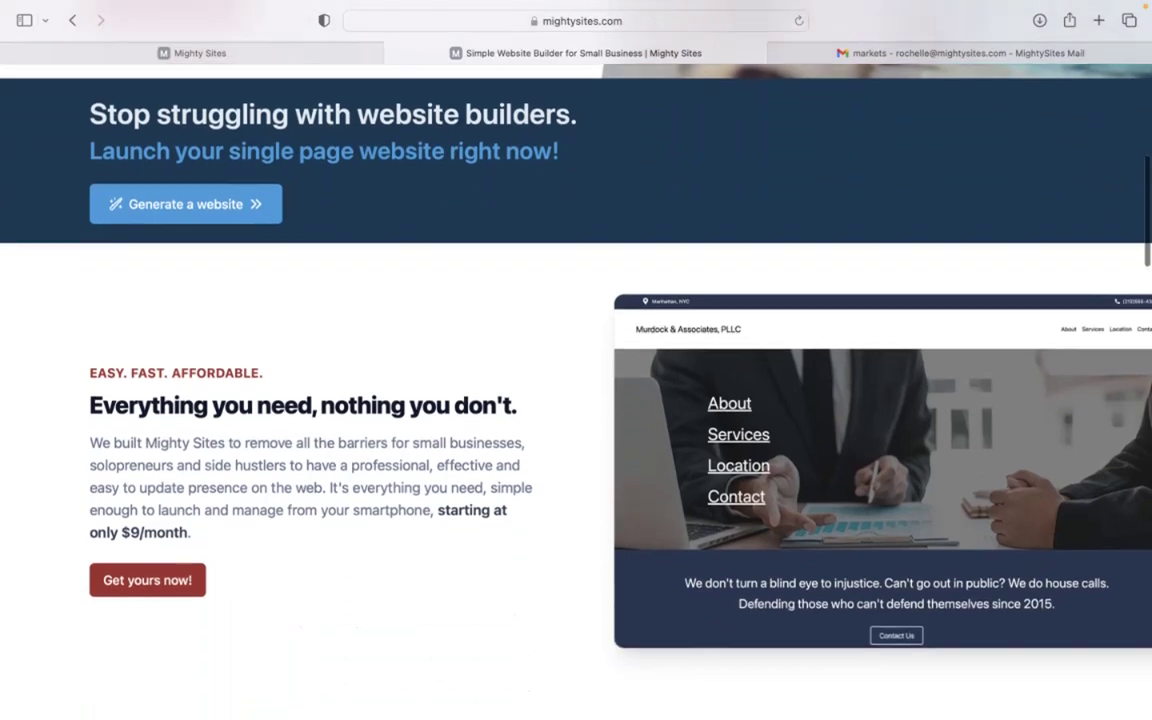
- Scroll through the page to look over the available content
{"action": "scroll", "coordinate": [576, 400], "scroll_direction": "down", "scroll_amount": 2}
{"action": "scroll", "coordinate": [576, 400], "scroll_direction": "down", "scroll_amount": 5}
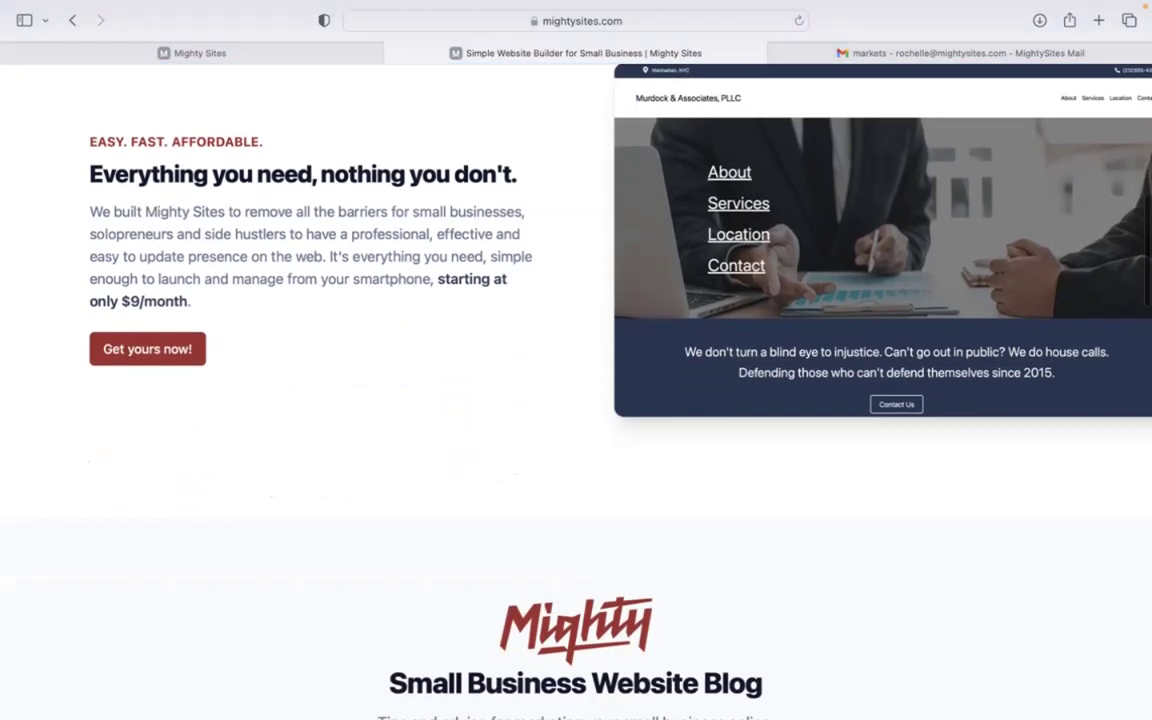
{"action": "scroll", "coordinate": [576, 400], "scroll_direction": "down", "scroll_amount": 3}
{"action": "scroll", "coordinate": [576, 400], "scroll_direction": "up", "scroll_amount": 2}
{"action": "scroll", "coordinate": [576, 400], "scroll_direction": "up", "scroll_amount": 2}
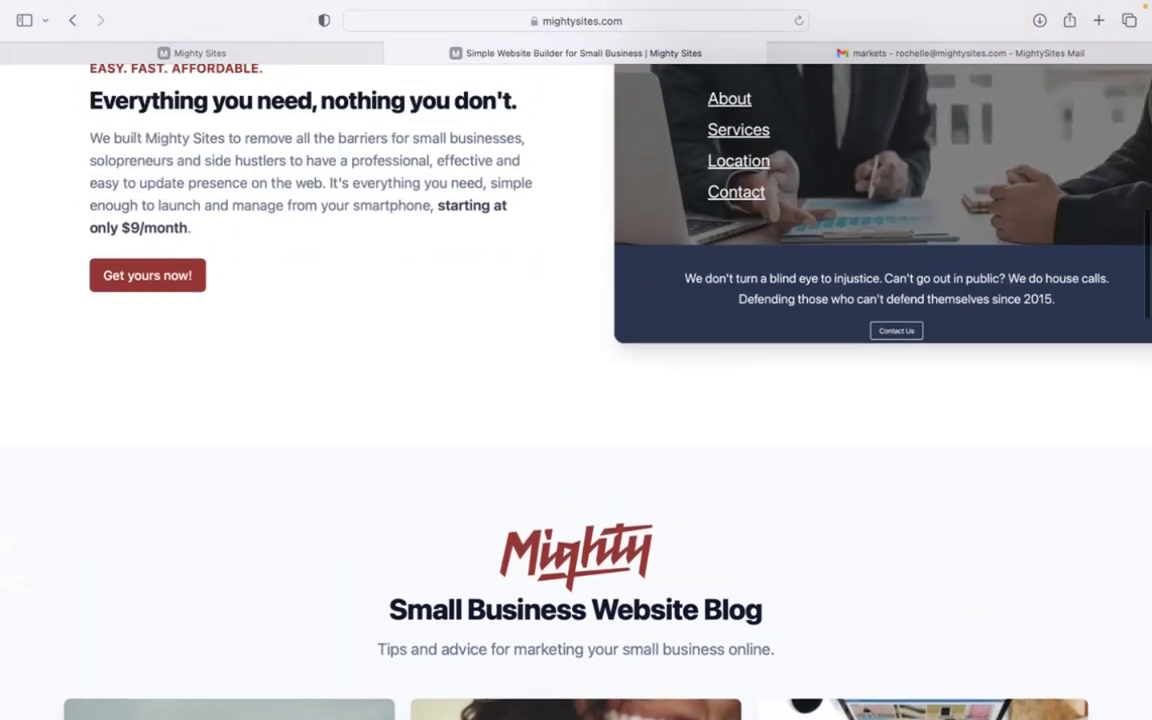
{"action": "scroll", "coordinate": [576, 400], "scroll_direction": "down", "scroll_amount": 4}
{"action": "scroll", "coordinate": [576, 400], "scroll_direction": "down", "scroll_amount": 6}
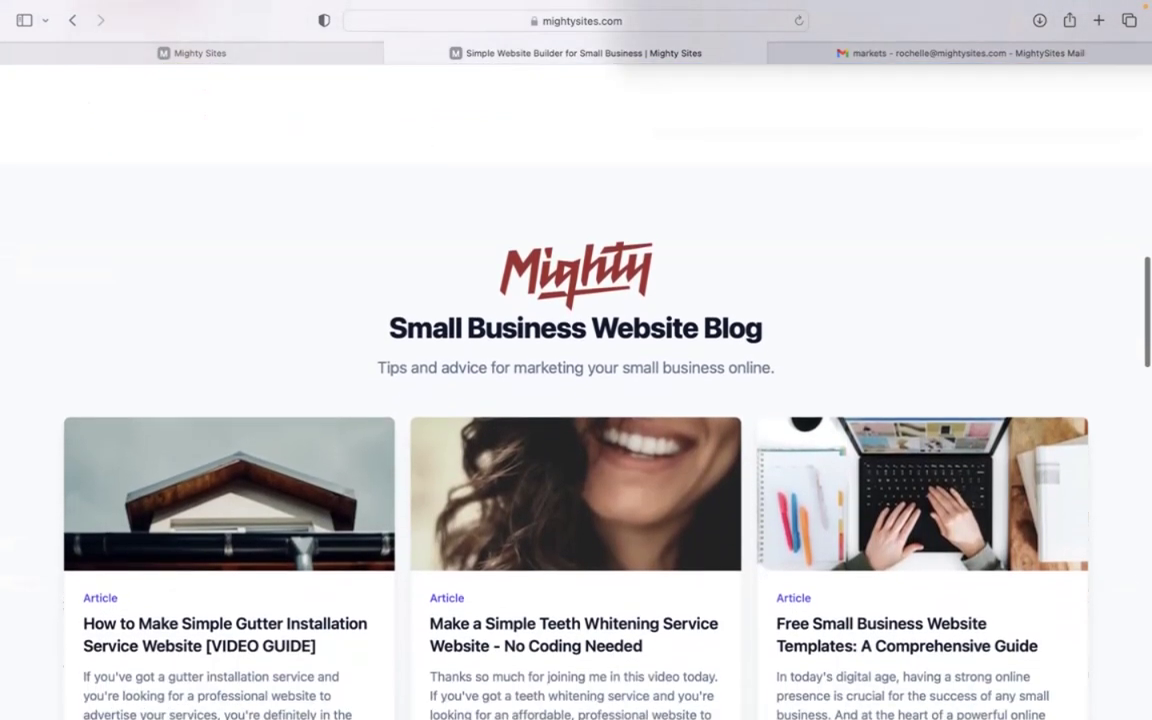
{"action": "scroll", "coordinate": [576, 400], "scroll_direction": "down", "scroll_amount": 4}
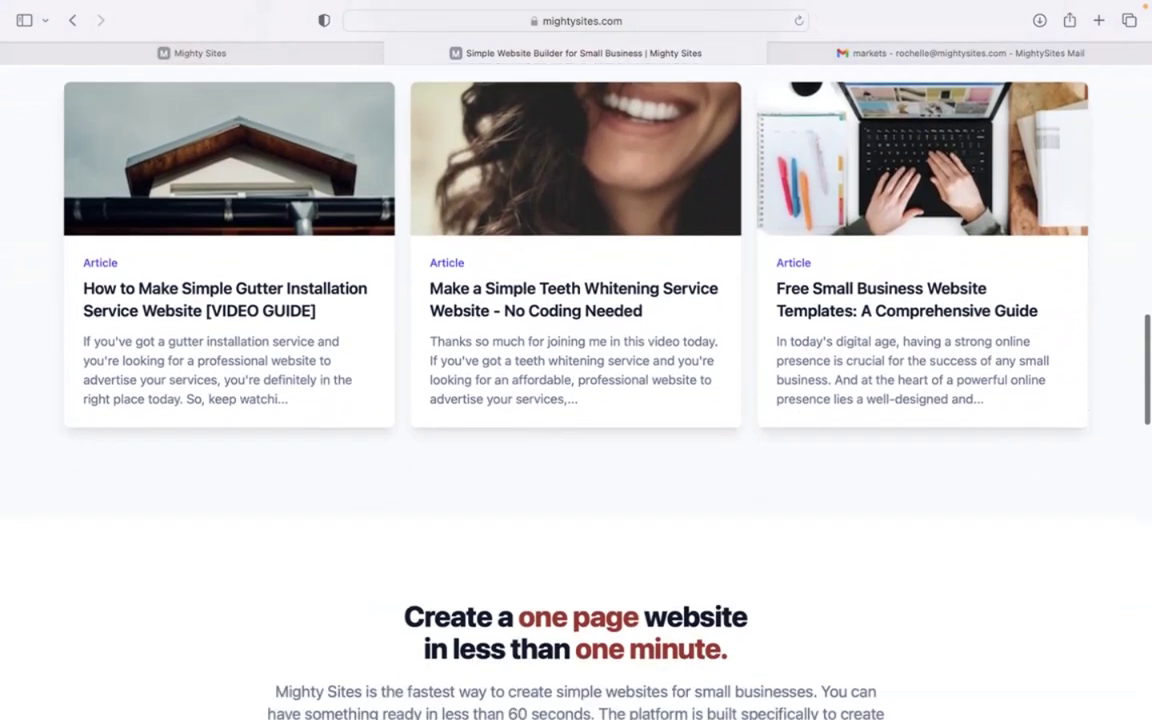
{"action": "scroll", "coordinate": [576, 400], "scroll_direction": "down", "scroll_amount": 1}
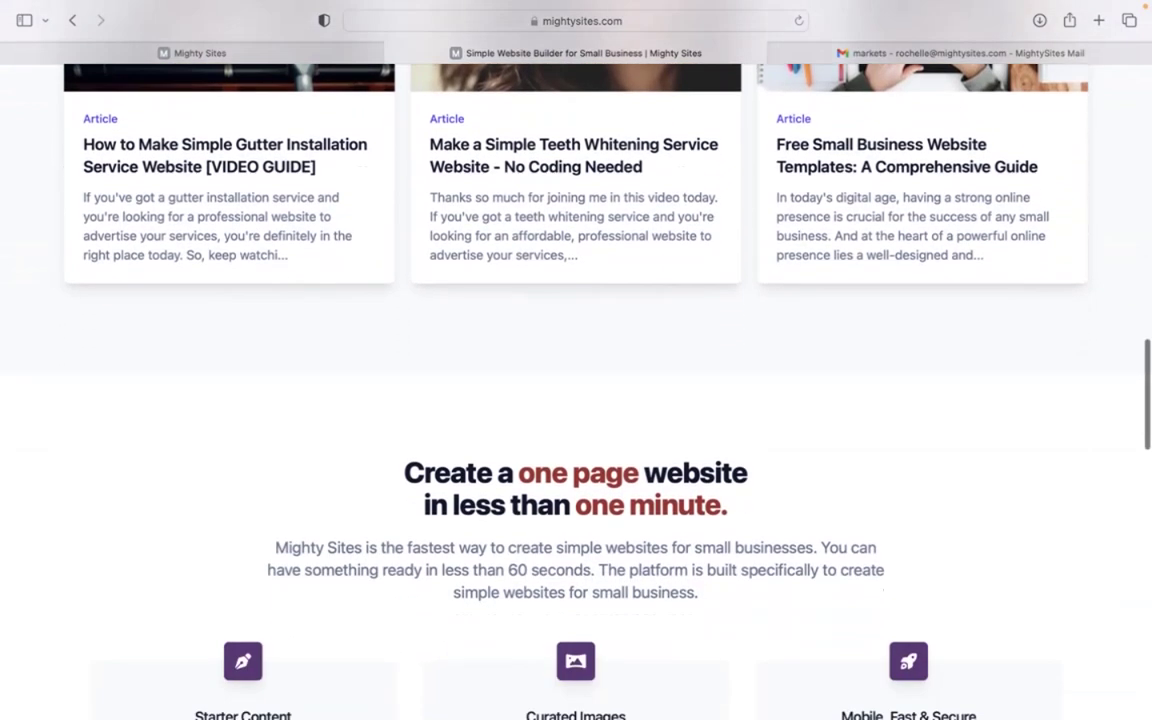
{"action": "scroll", "coordinate": [576, 400], "scroll_direction": "down", "scroll_amount": 2}
{"action": "scroll", "coordinate": [576, 400], "scroll_direction": "down", "scroll_amount": 3}
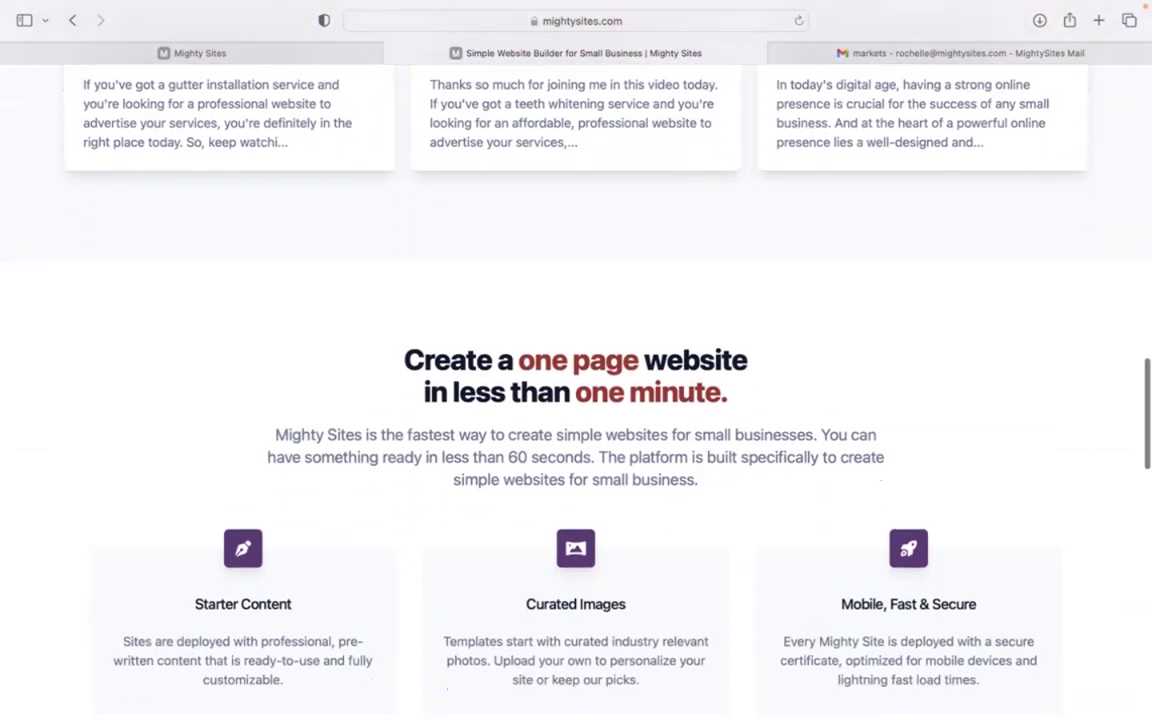
{"action": "scroll", "coordinate": [576, 400], "scroll_direction": "down", "scroll_amount": 3}
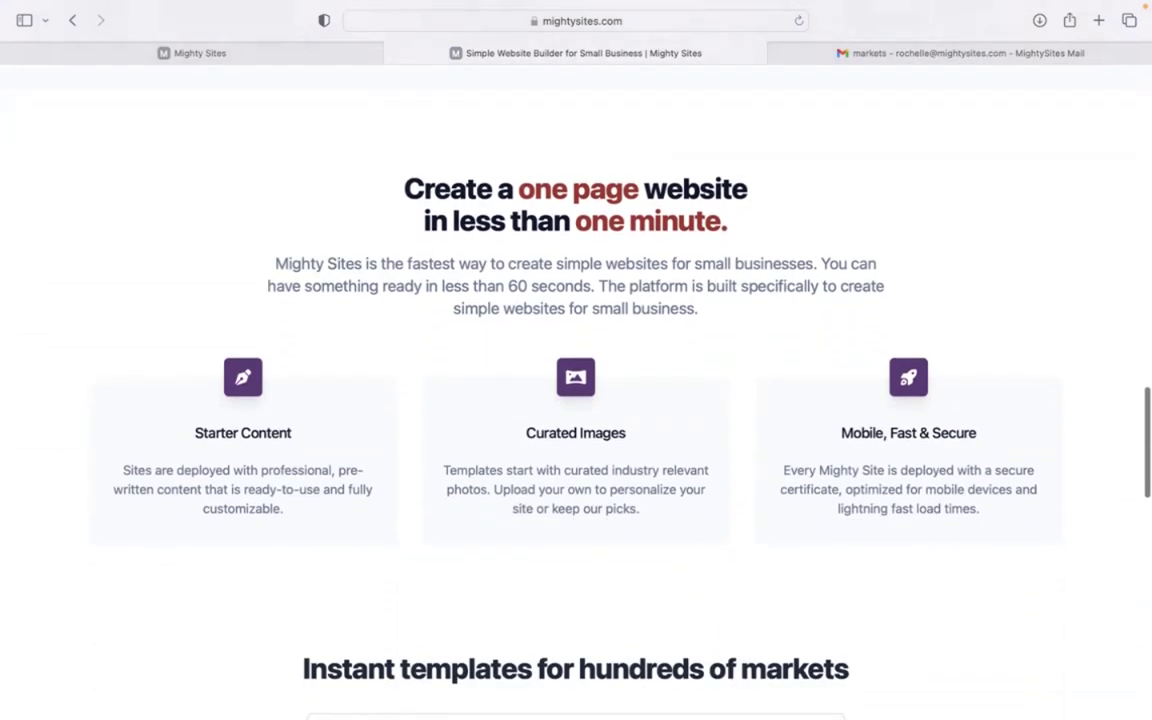
{"action": "scroll", "coordinate": [576, 400], "scroll_direction": "down", "scroll_amount": 2}
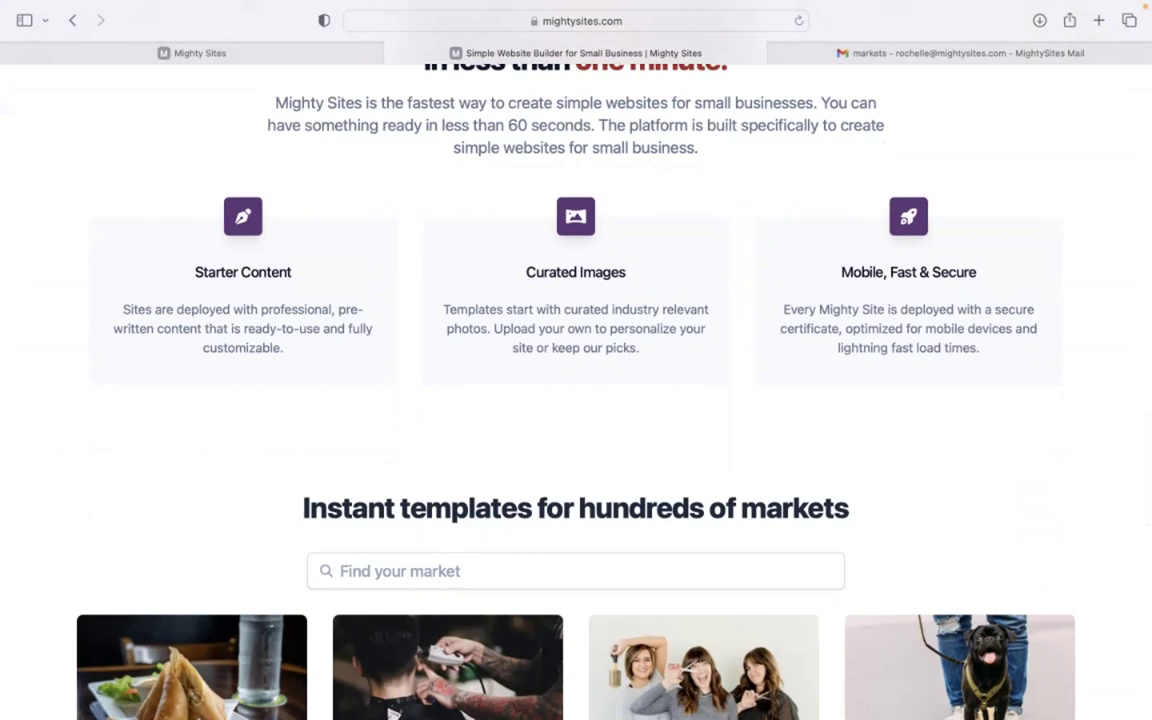
- Bring up the site builder's market picker and browse the market list
{"action": "left_click", "coordinate": [286, 60]}
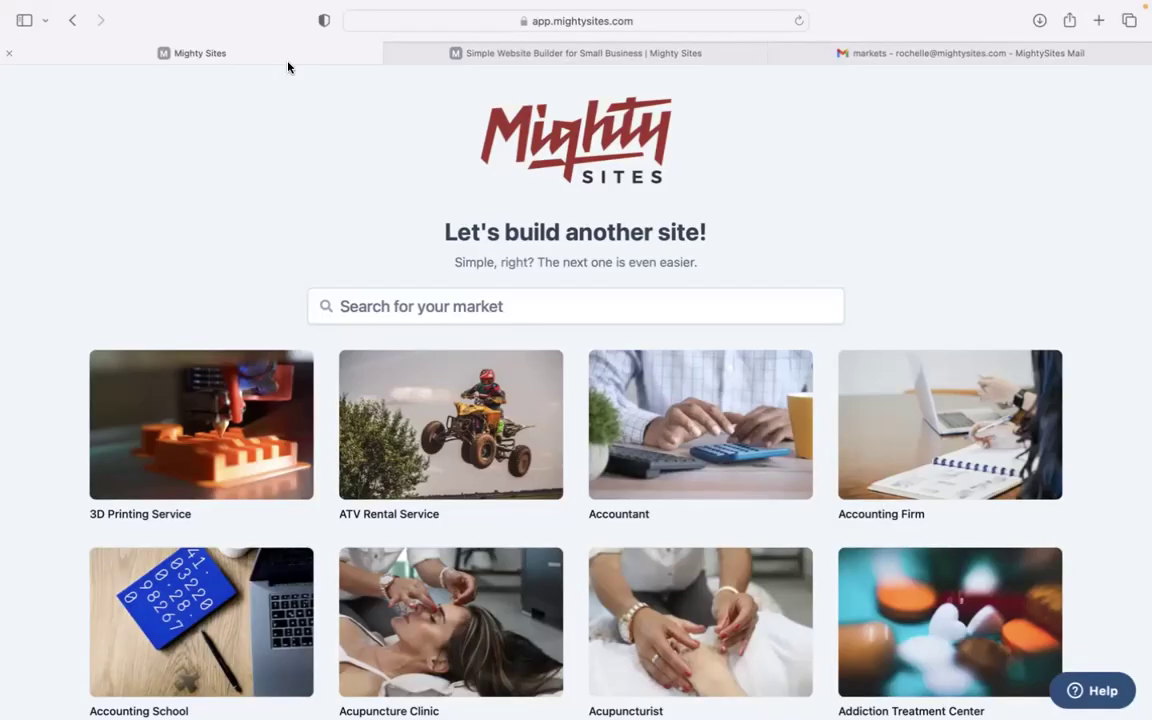
{"action": "left_click", "coordinate": [389, 298]}
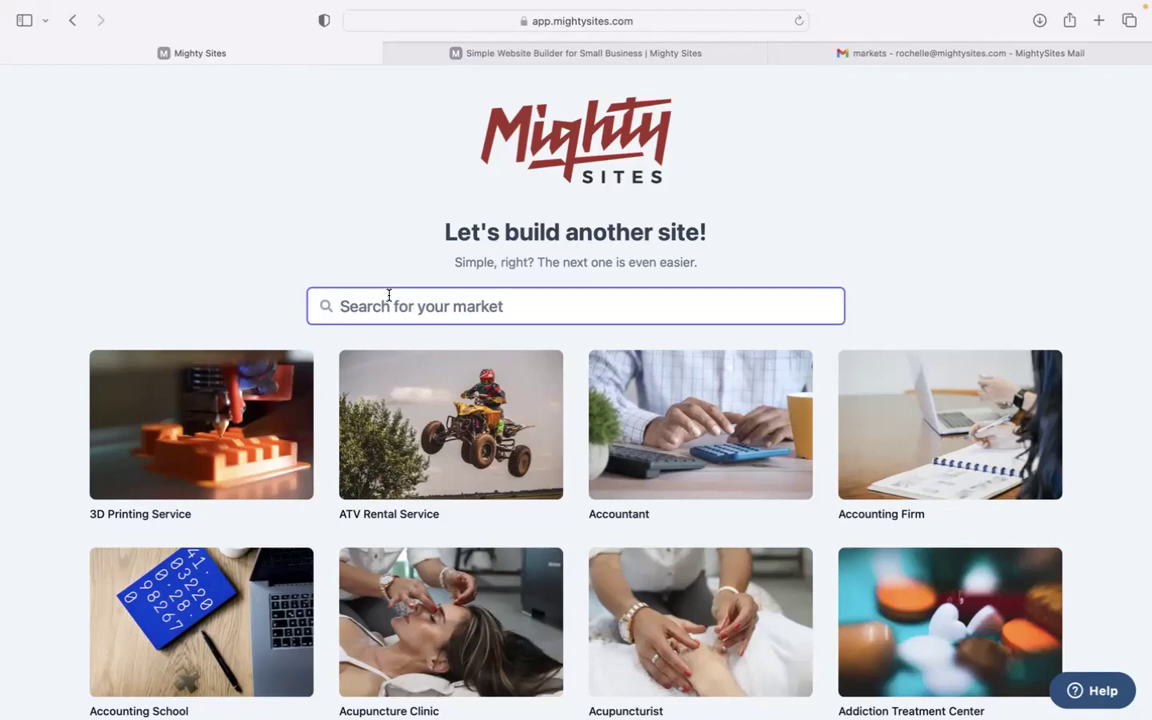
{"action": "left_click", "coordinate": [259, 238]}
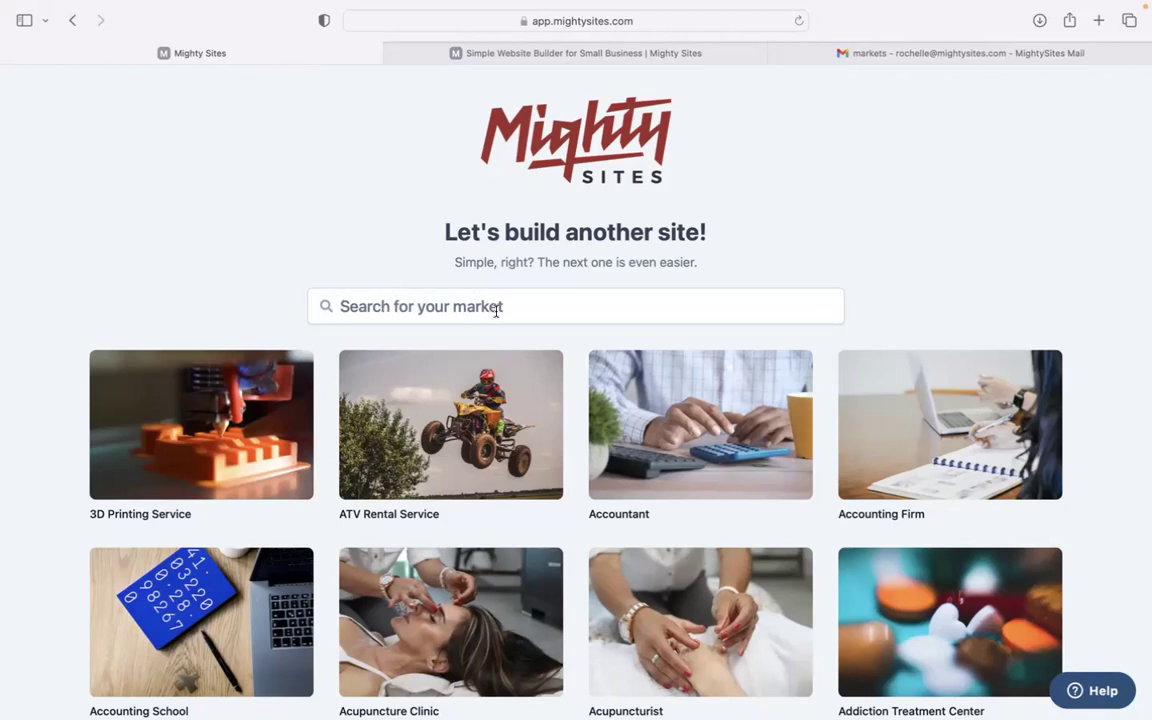
{"action": "scroll", "coordinate": [339, 267], "scroll_direction": "down", "scroll_amount": 5}
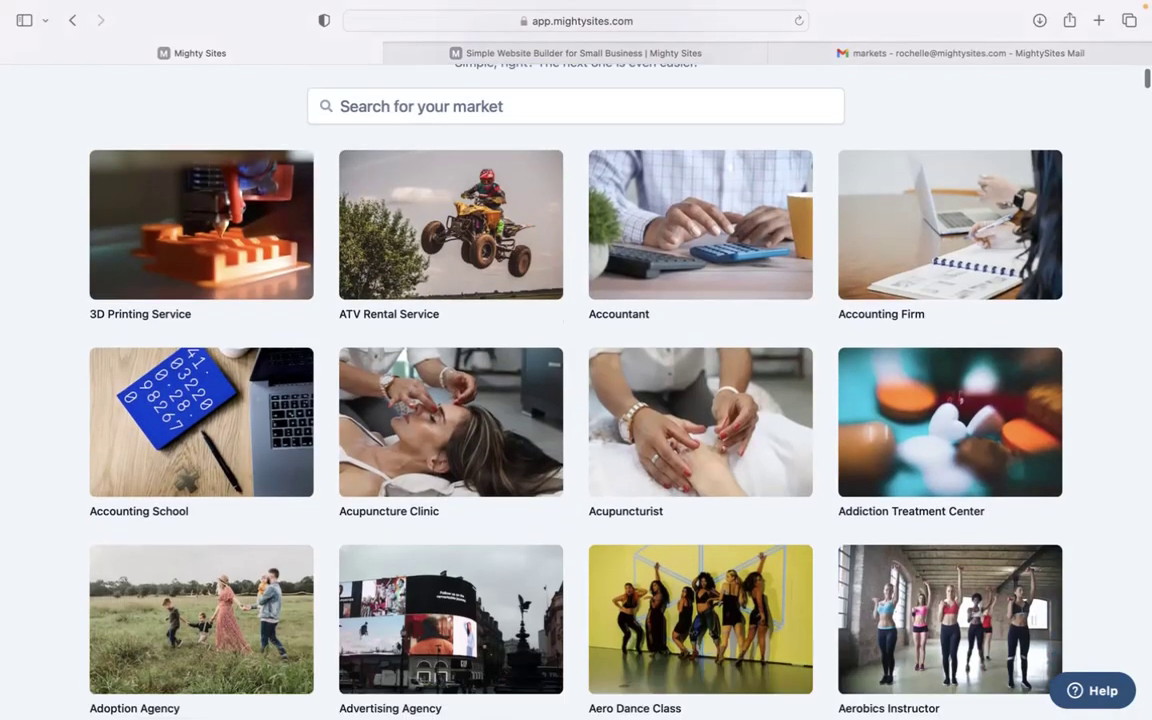
{"action": "scroll", "coordinate": [576, 390], "scroll_direction": "down", "scroll_amount": 13}
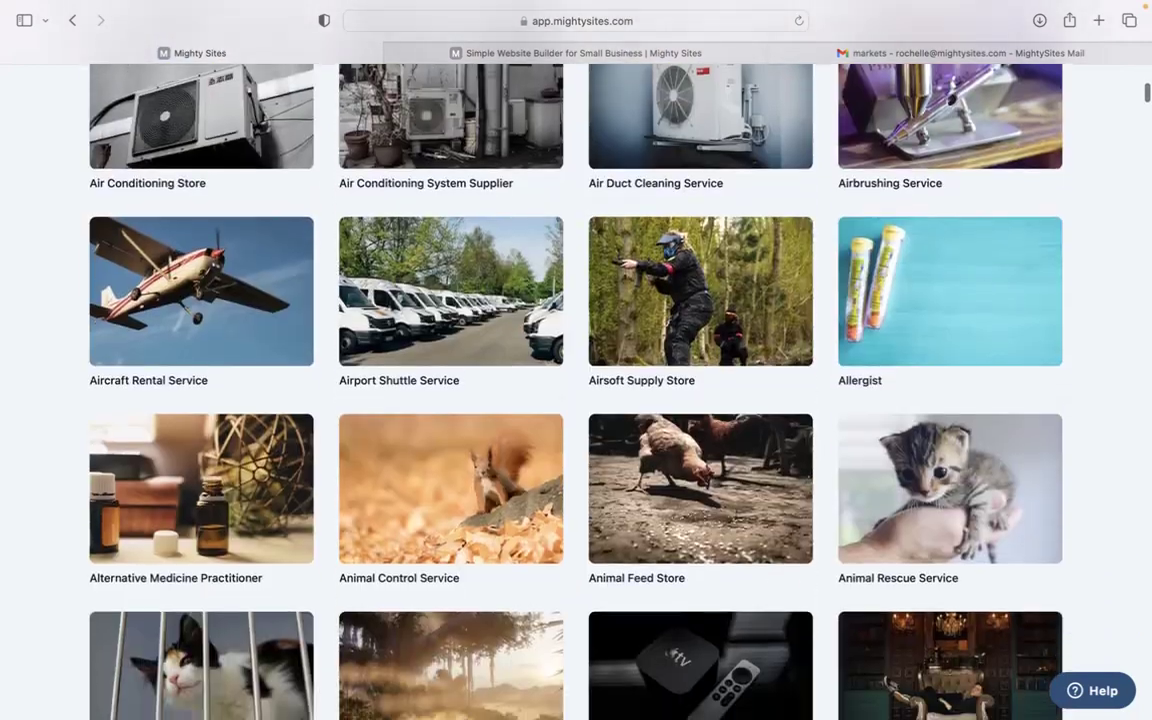
{"action": "scroll", "coordinate": [576, 390], "scroll_direction": "up", "scroll_amount": 15}
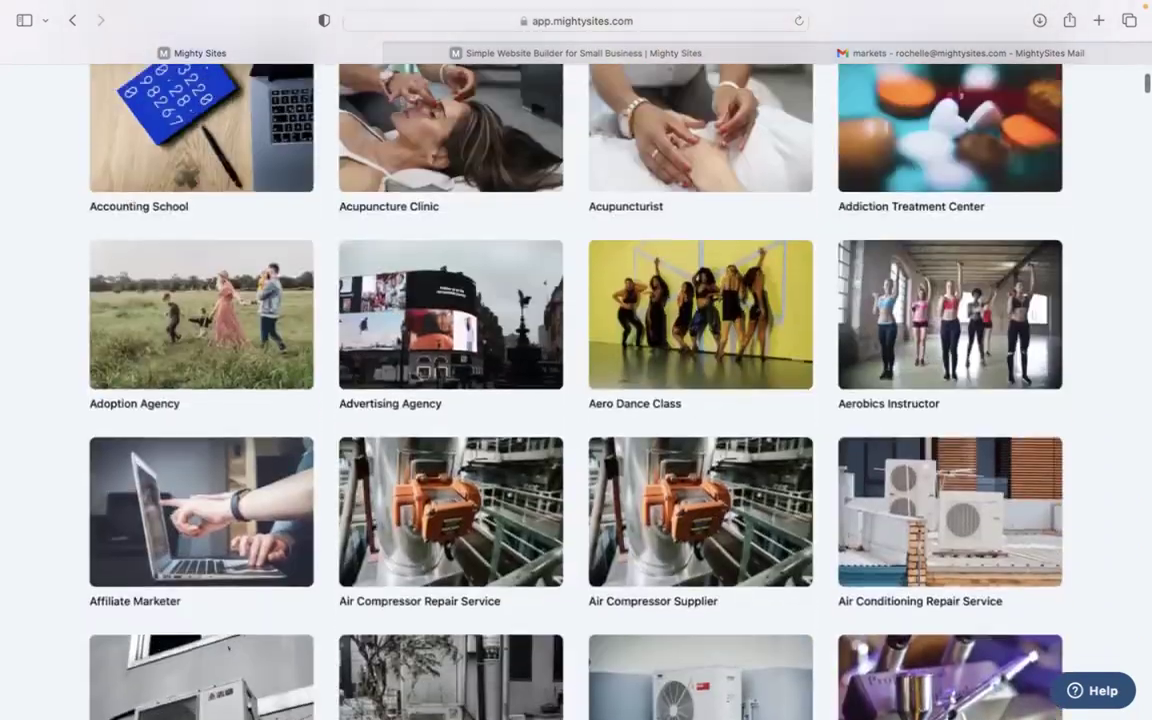
{"action": "scroll", "coordinate": [543, 300], "scroll_direction": "up", "scroll_amount": 3}
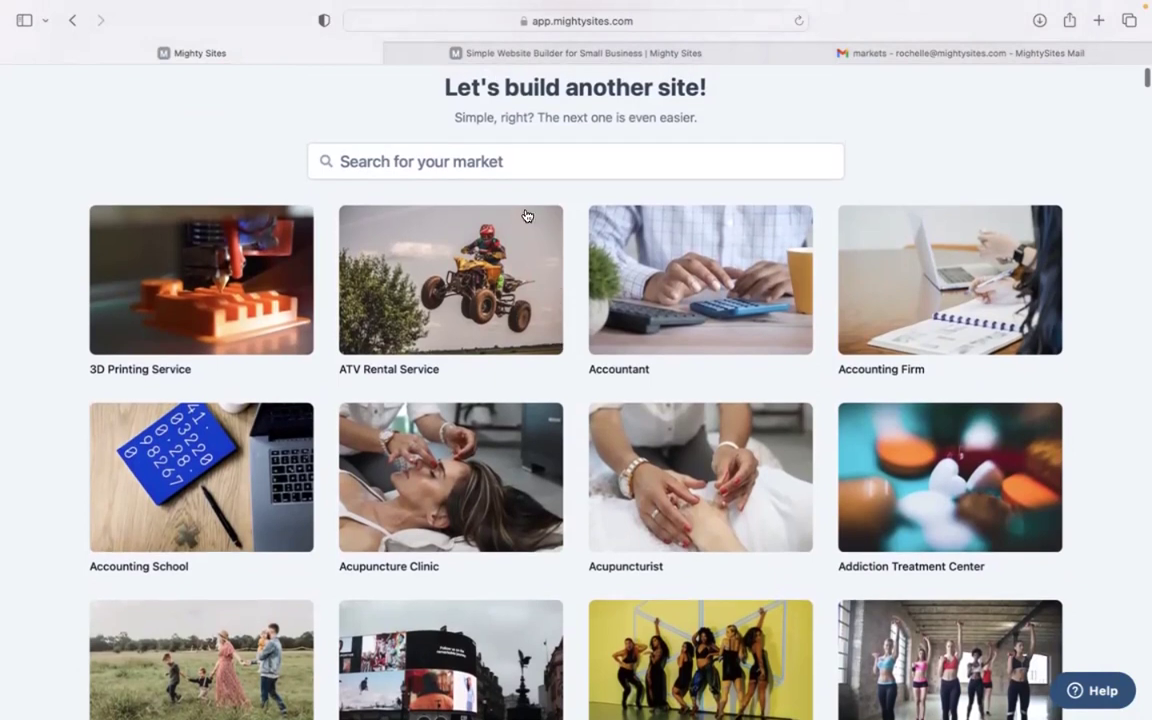
- Search the markets for 'car dea' and choose the Car Dealer template
{"action": "left_click", "coordinate": [505, 170]}
{"action": "type", "text": "car dea"}
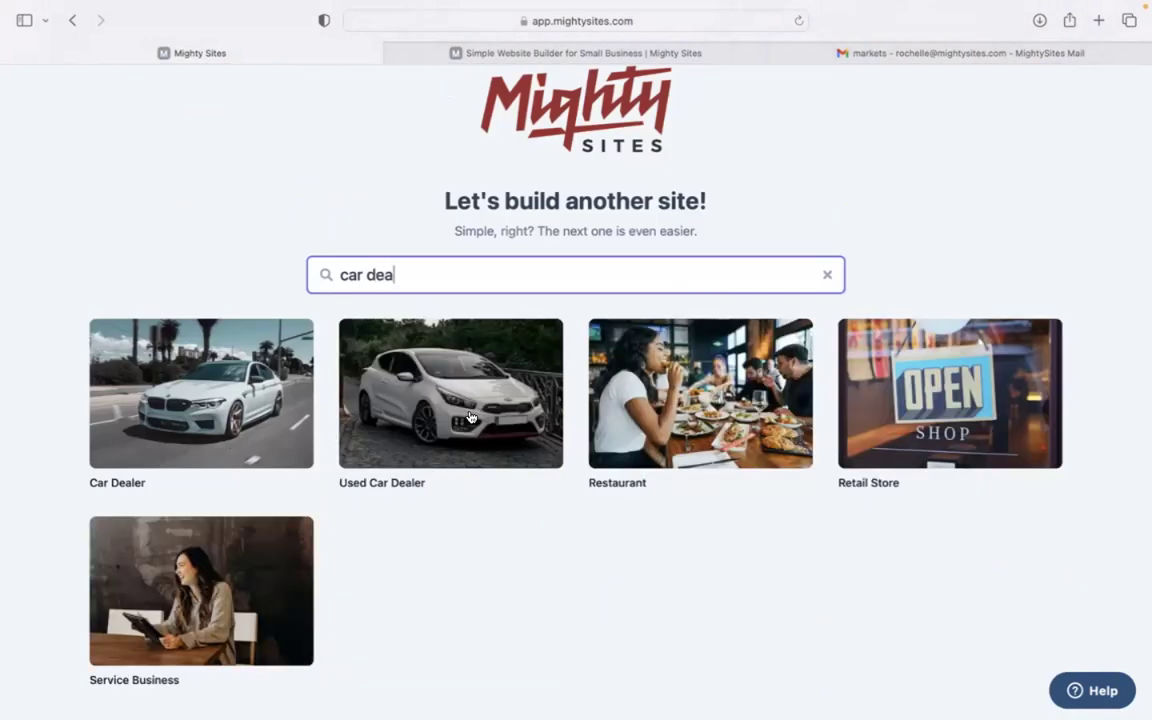
{"action": "left_click", "coordinate": [236, 425]}
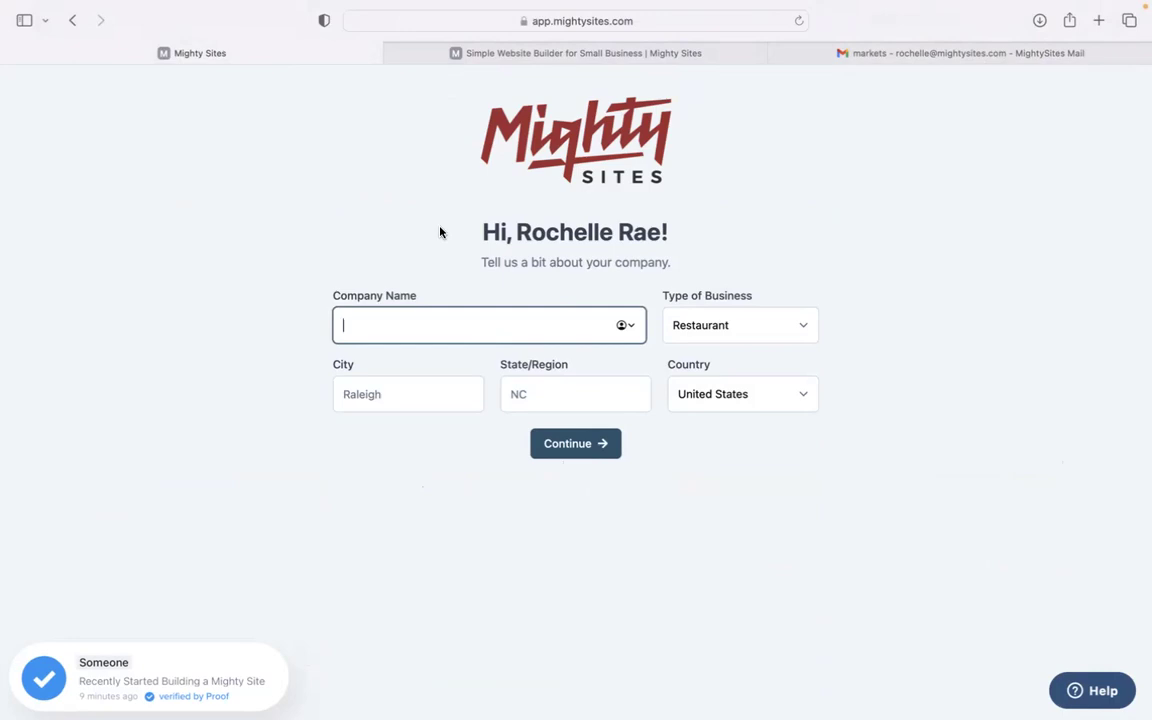
- Enter city Denver, state Colorado and company name 'Wheels 4 Deals'
{"action": "left_click", "coordinate": [419, 394]}
{"action": "type", "text": "Denver"}
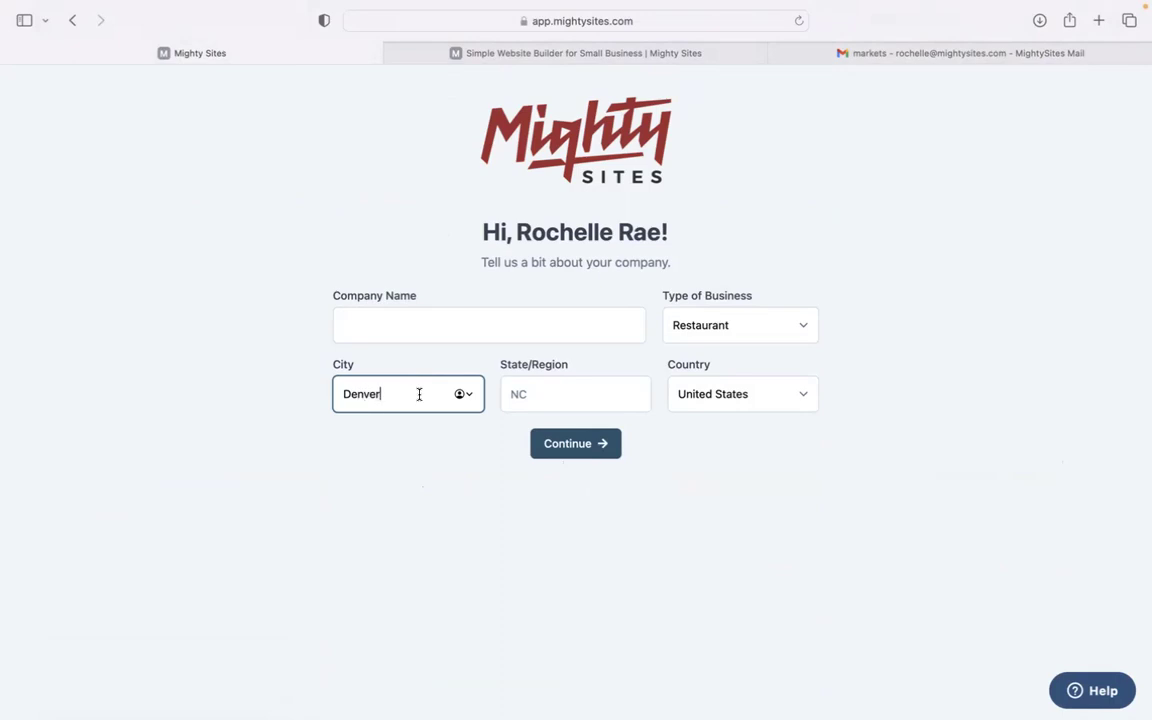
{"action": "left_click", "coordinate": [550, 392]}
{"action": "type", "text": "co"}
{"action": "type", "text": "Colorado"}
{"action": "left_click", "coordinate": [517, 330]}
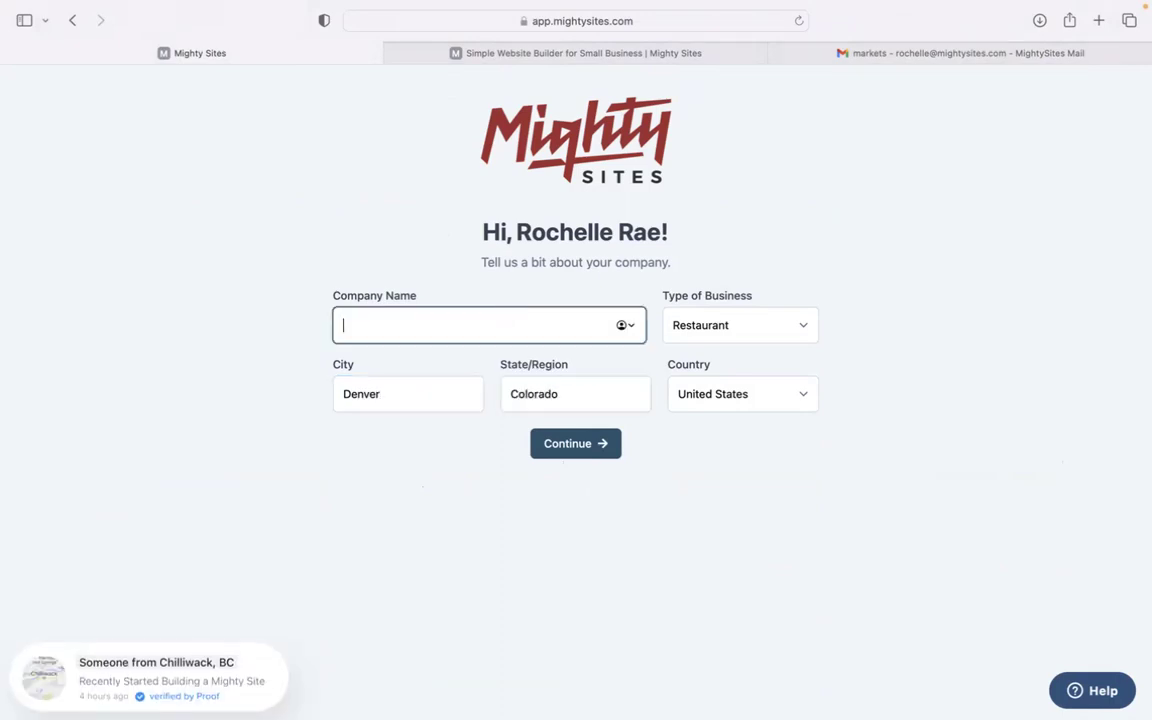
{"action": "type", "text": "Wheels 4 Deals"}
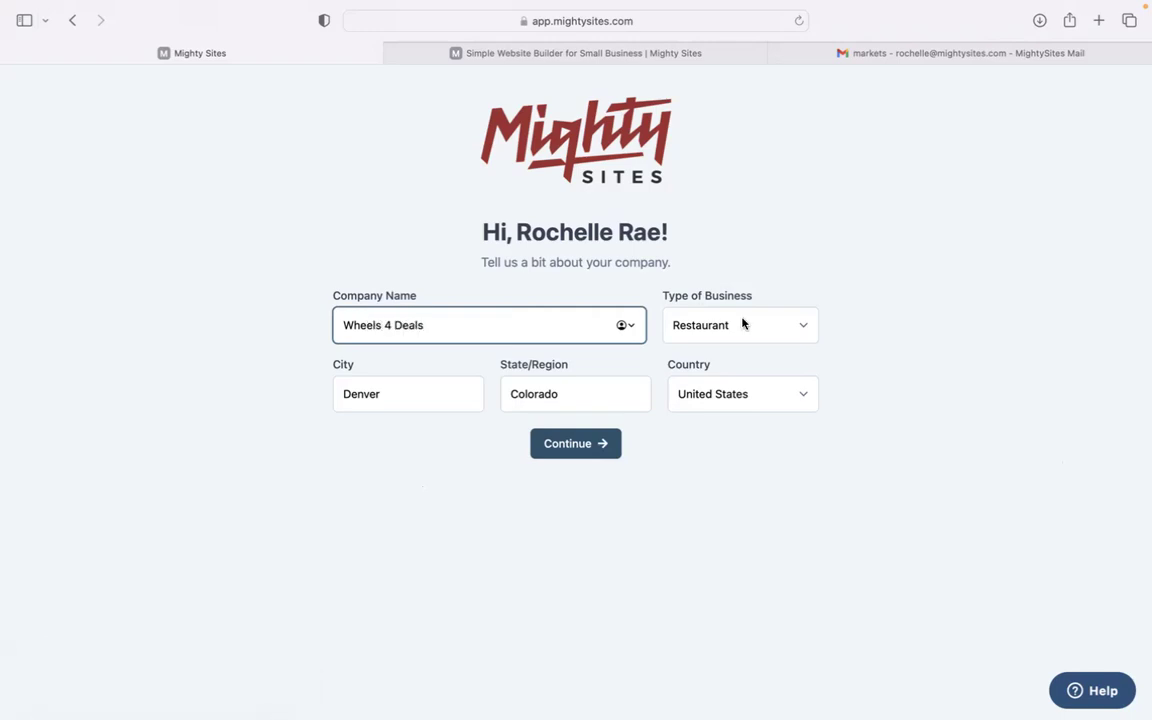
- Set the business type to Service and submit the company details
{"action": "left_click", "coordinate": [743, 325]}
{"action": "left_click", "coordinate": [743, 352]}
{"action": "left_click", "coordinate": [591, 446]}
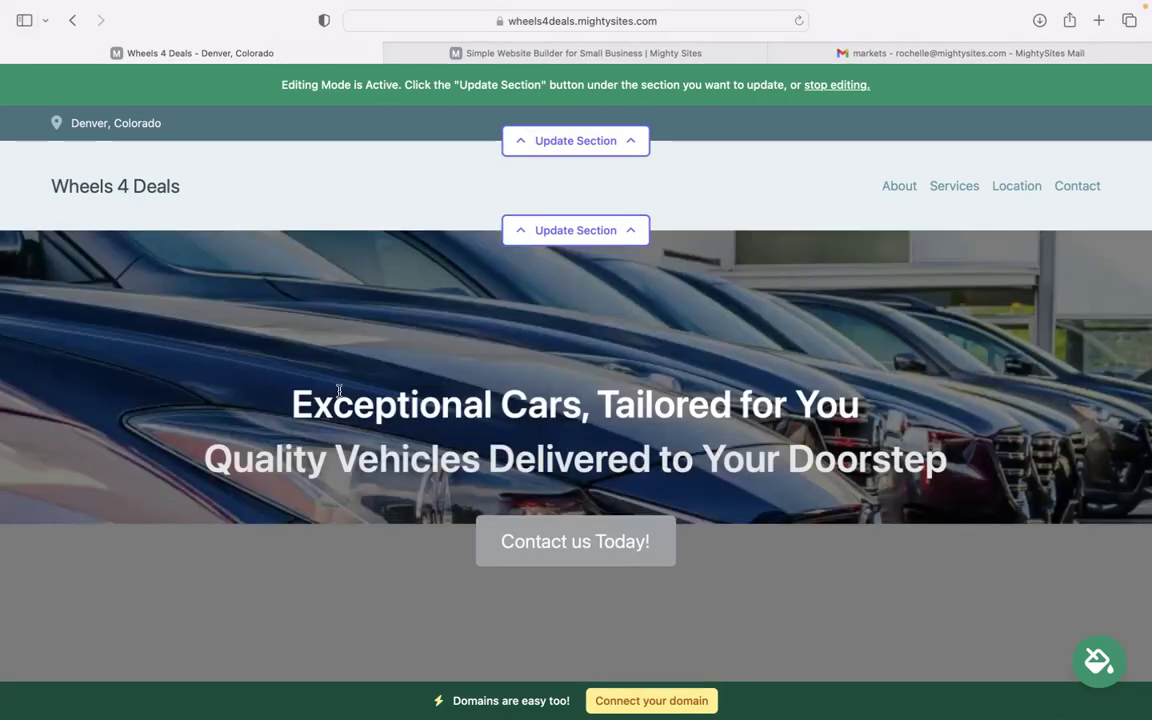
- Scroll down through the Wheels 4 Deals homepage from the hero headline onward
{"action": "left_click_drag", "start_coordinate": [292, 394], "coordinate": [954, 449]}
{"action": "left_click", "coordinate": [689, 329]}
{"action": "scroll", "coordinate": [870, 453], "scroll_direction": "down", "scroll_amount": 1}
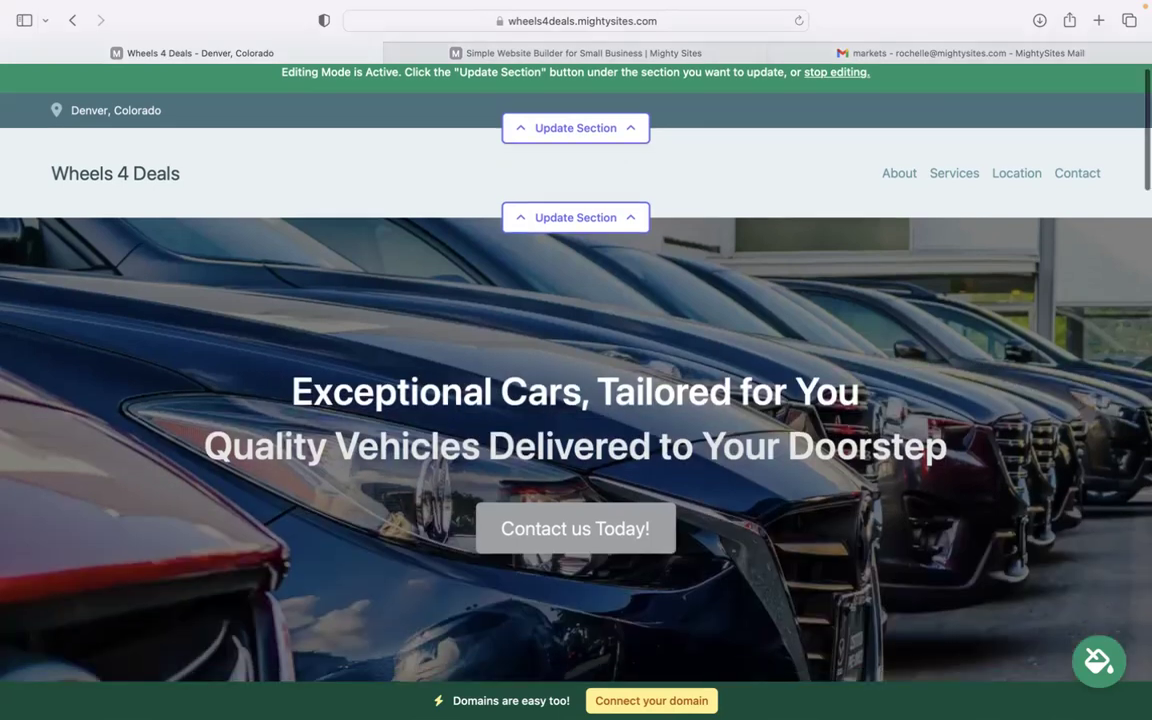
{"action": "scroll", "coordinate": [576, 360], "scroll_direction": "down", "scroll_amount": 5}
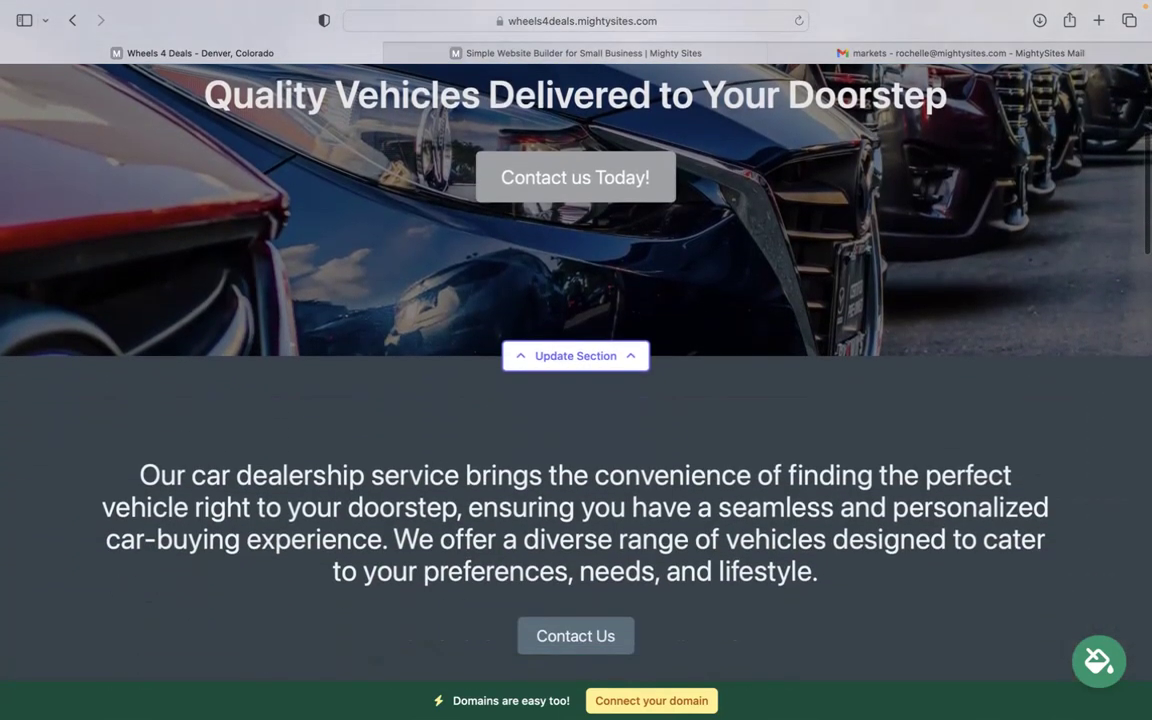
{"action": "scroll", "coordinate": [576, 360], "scroll_direction": "down", "scroll_amount": 5}
{"action": "scroll", "coordinate": [576, 360], "scroll_direction": "down", "scroll_amount": 1}
{"action": "scroll", "coordinate": [576, 360], "scroll_direction": "up", "scroll_amount": 1}
{"action": "scroll", "coordinate": [576, 360], "scroll_direction": "down", "scroll_amount": 2}
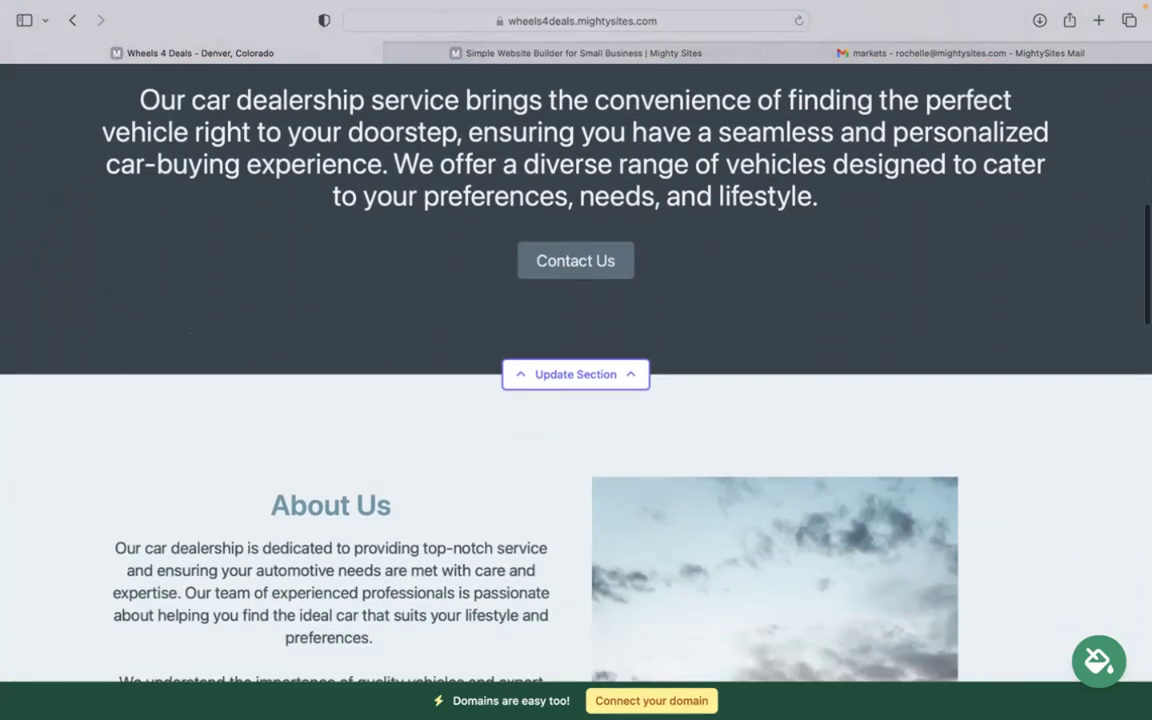
{"action": "scroll", "coordinate": [785, 680], "scroll_direction": "down", "scroll_amount": 5}
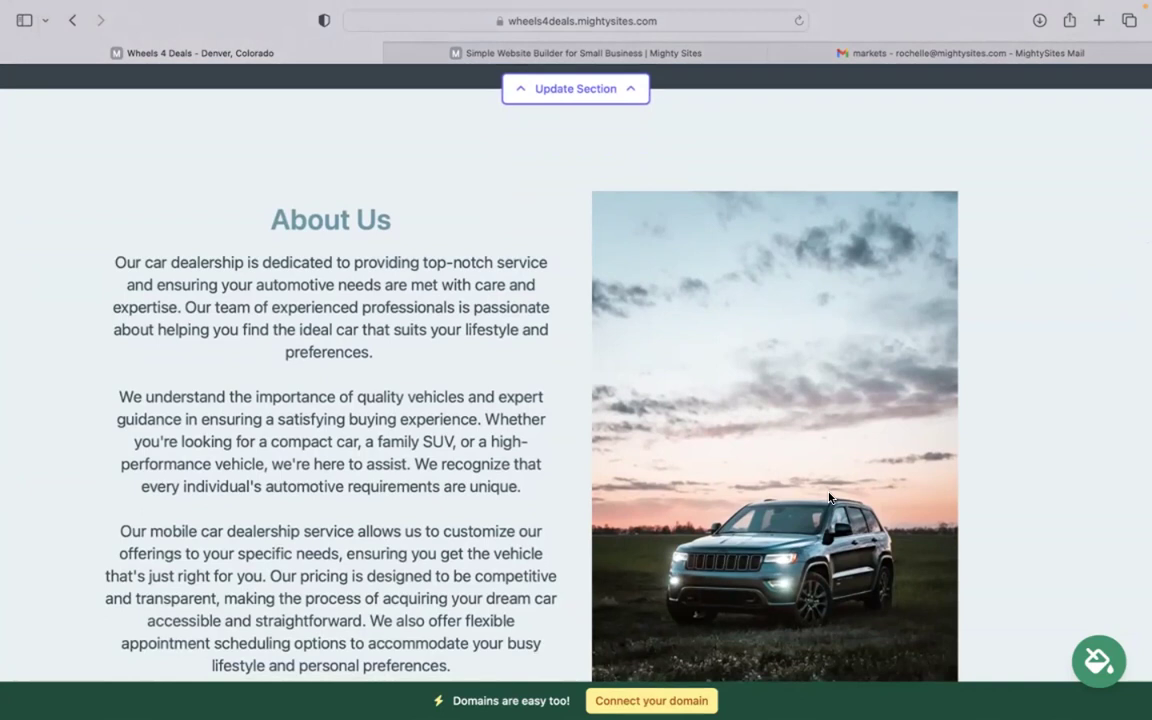
{"action": "scroll", "coordinate": [829, 497], "scroll_direction": "down", "scroll_amount": 6}
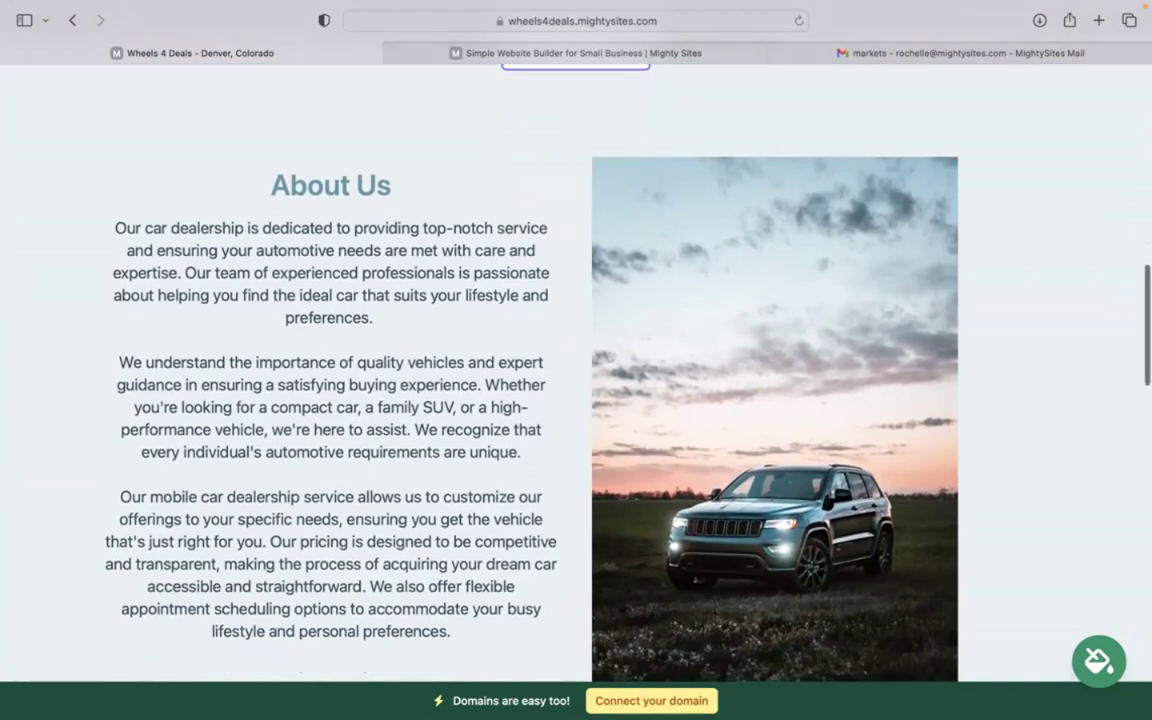
{"action": "scroll", "coordinate": [633, 281], "scroll_direction": "down", "scroll_amount": 9}
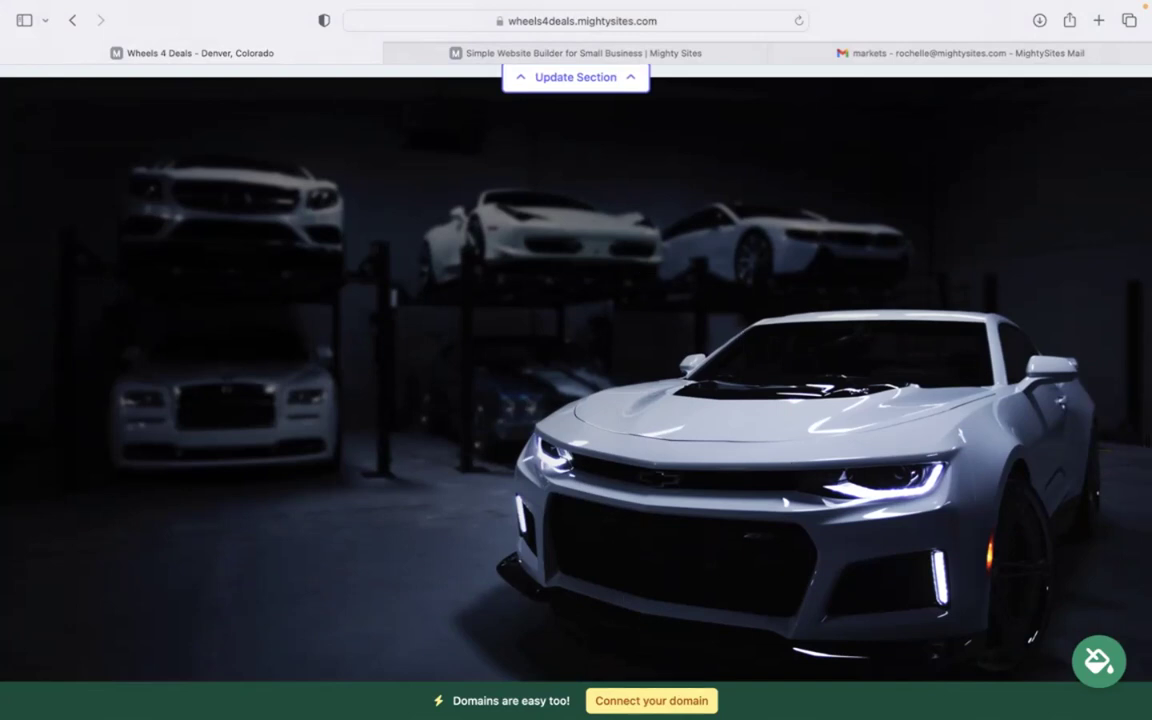
{"action": "scroll", "coordinate": [576, 380], "scroll_direction": "down", "scroll_amount": 13}
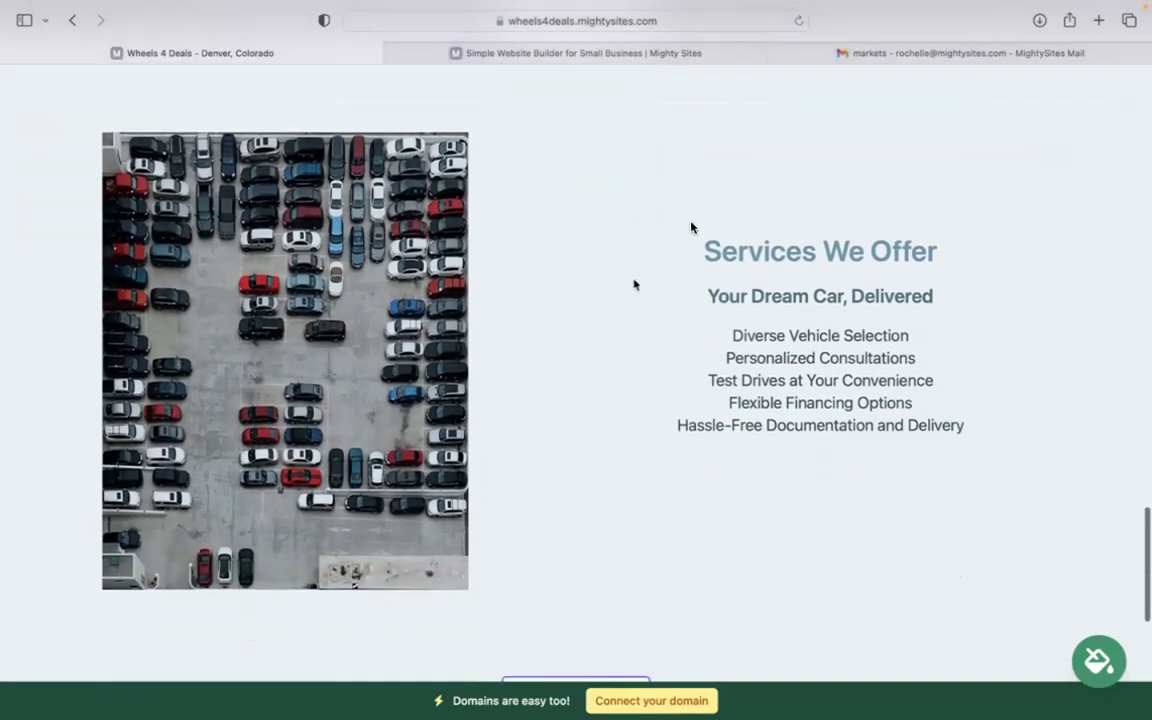
- Scroll back to the top and open the top bar's location details editor
{"action": "left_click_drag", "start_coordinate": [690, 227], "coordinate": [973, 465]}
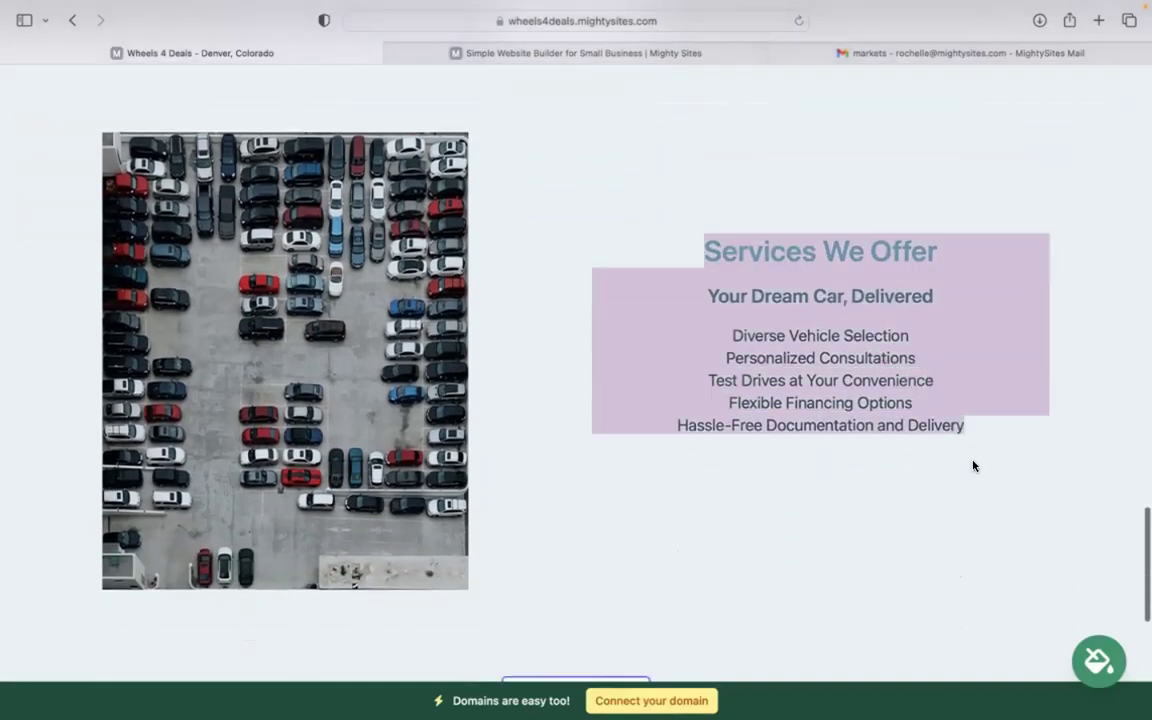
{"action": "left_click", "coordinate": [752, 527]}
{"action": "scroll", "coordinate": [752, 527], "scroll_direction": "down", "scroll_amount": 5}
{"action": "scroll", "coordinate": [752, 527], "scroll_direction": "up", "scroll_amount": 5}
{"action": "scroll", "coordinate": [576, 370], "scroll_direction": "up", "scroll_amount": 10}
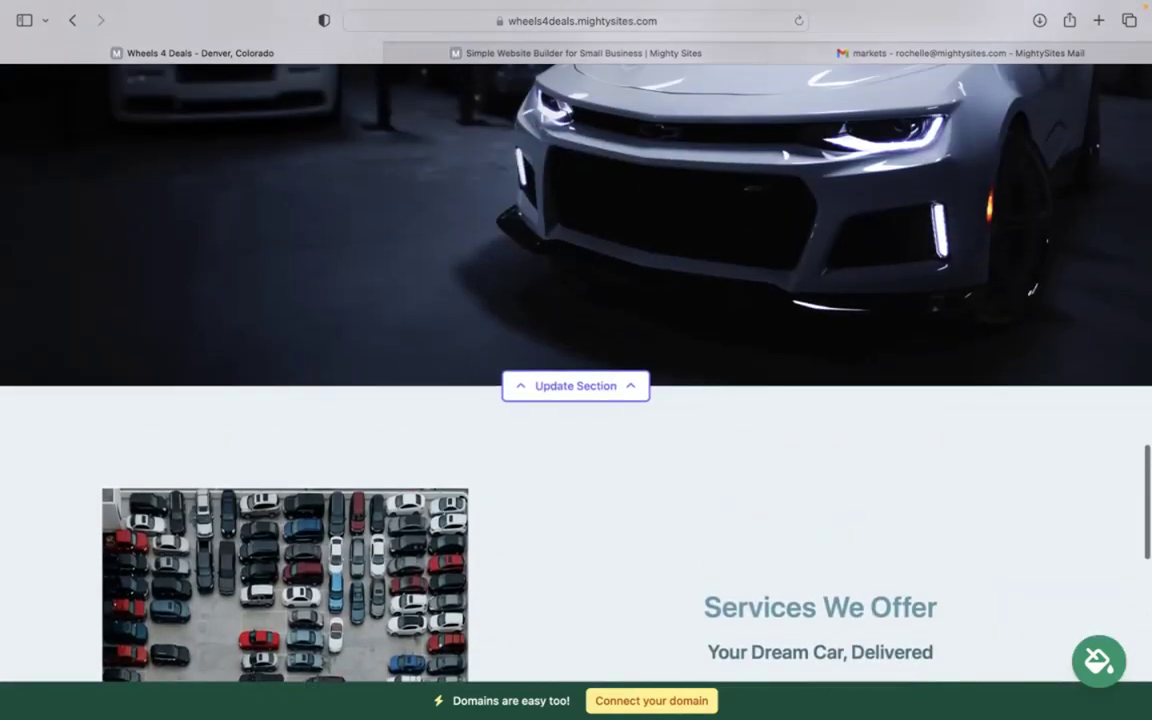
{"action": "scroll", "coordinate": [576, 370], "scroll_direction": "up", "scroll_amount": 4}
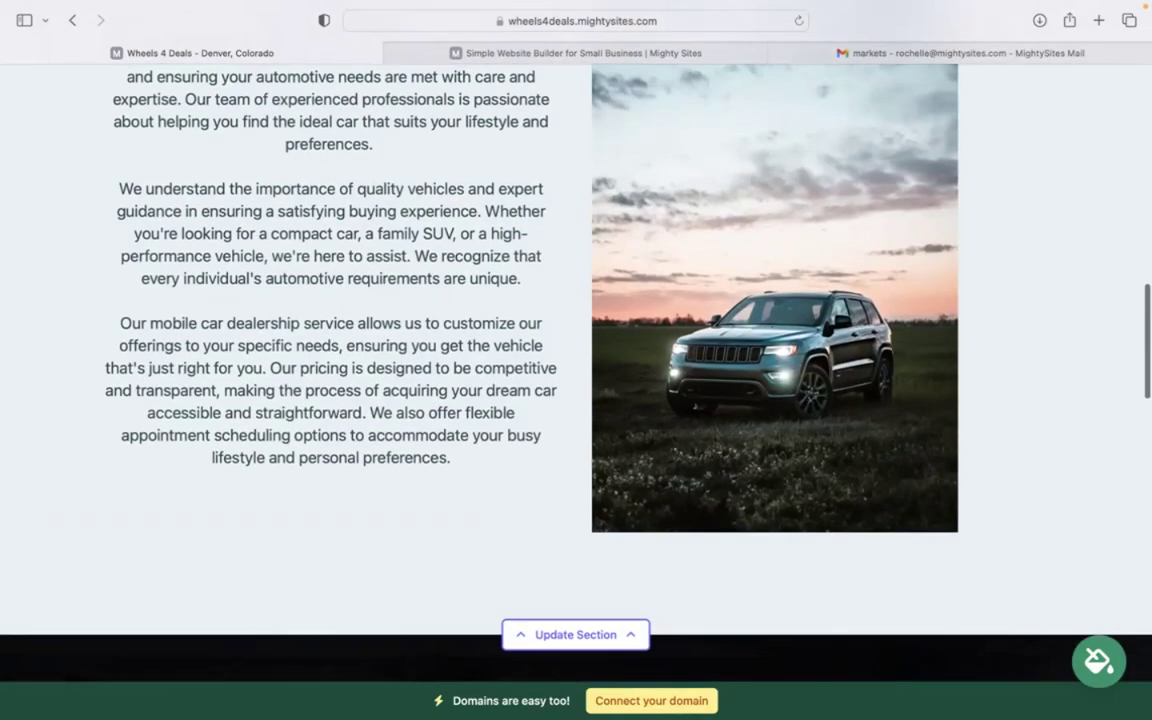
{"action": "scroll", "coordinate": [576, 370], "scroll_direction": "up", "scroll_amount": 4}
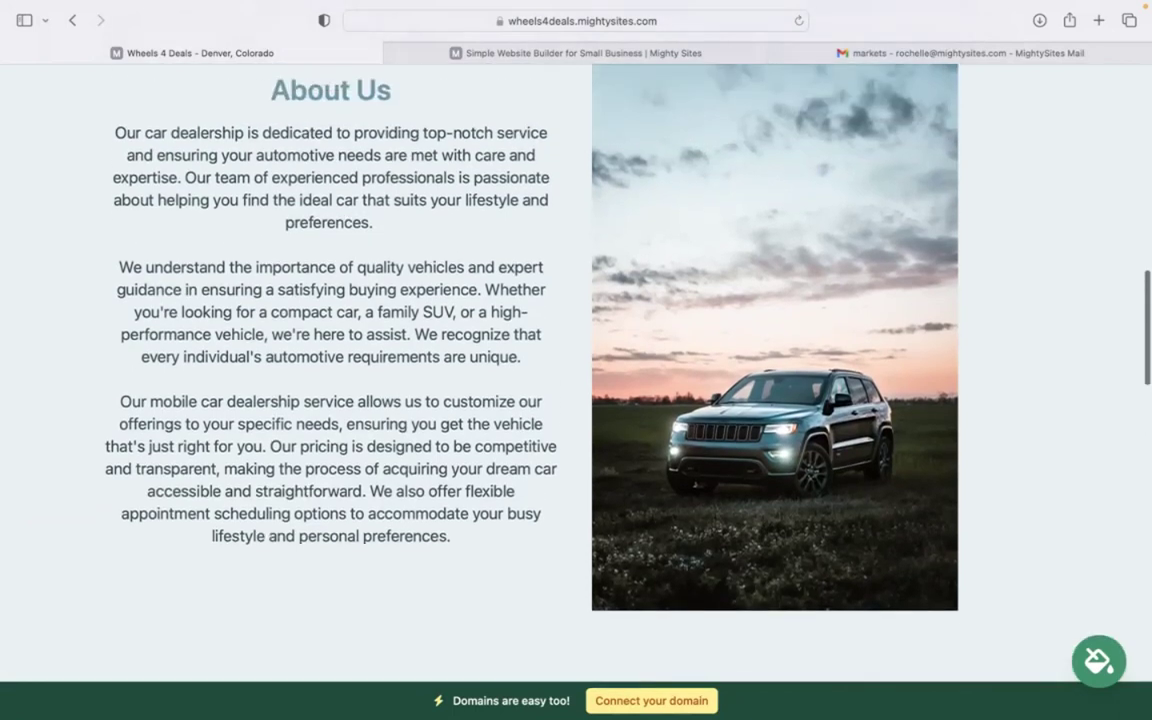
{"action": "scroll", "coordinate": [576, 370], "scroll_direction": "up", "scroll_amount": 15}
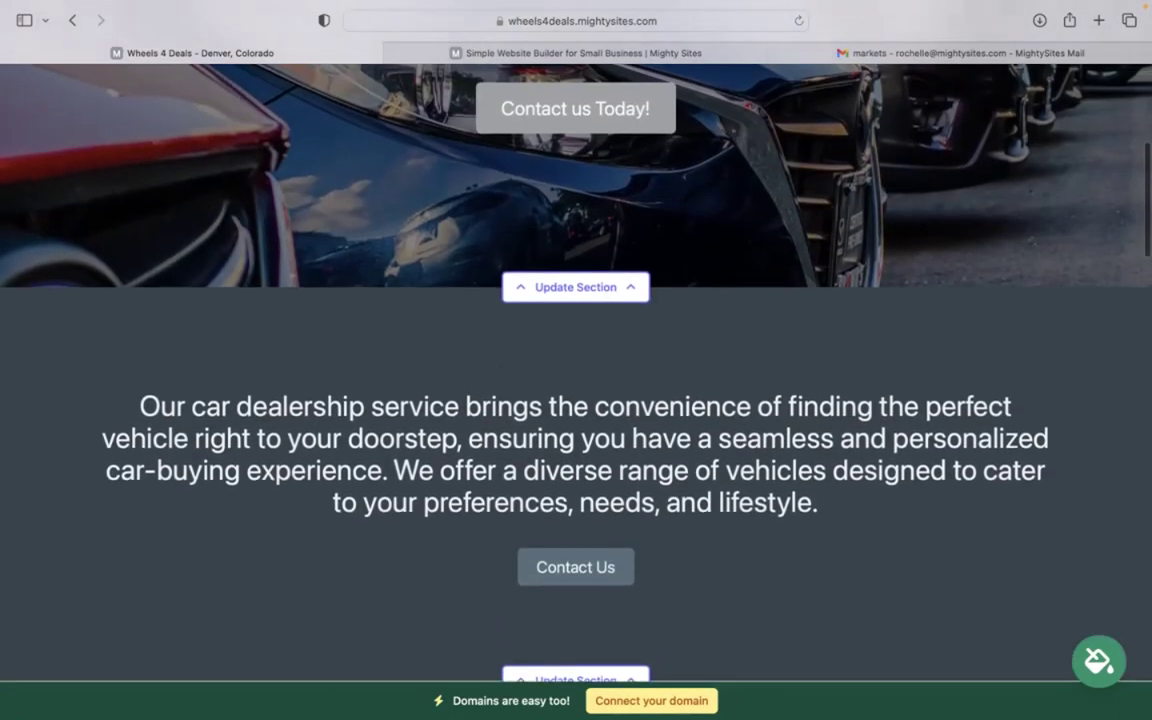
{"action": "scroll", "coordinate": [576, 370], "scroll_direction": "up", "scroll_amount": 1}
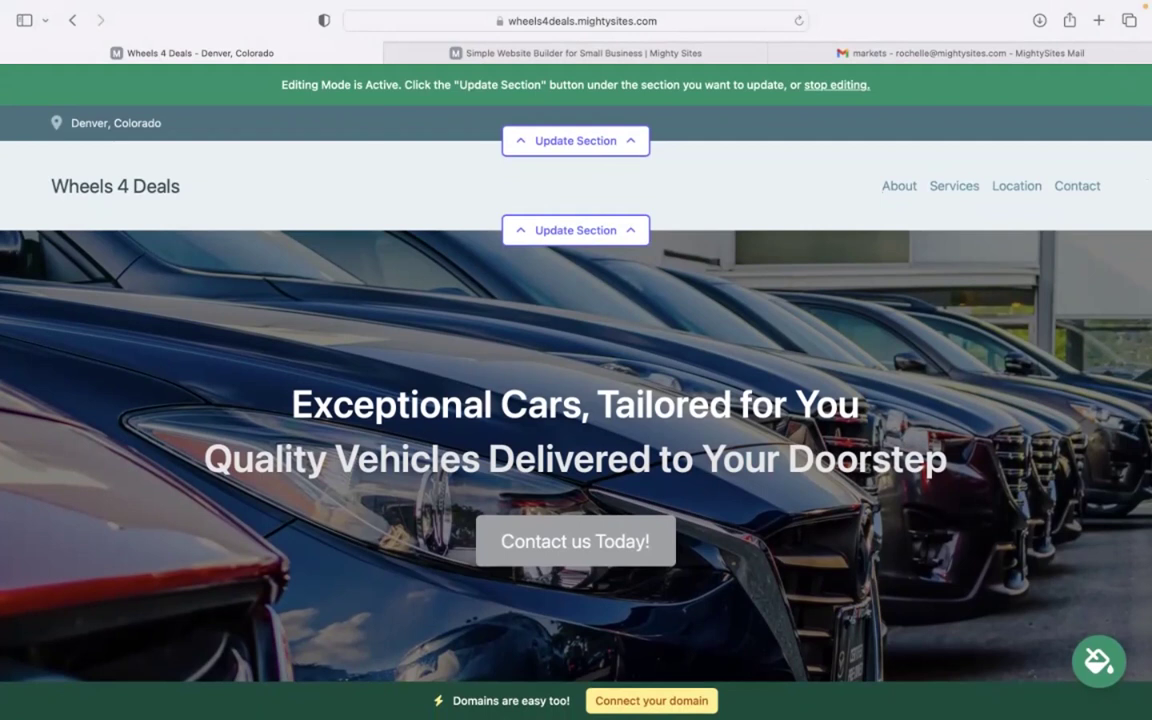
{"action": "left_click", "coordinate": [592, 140]}
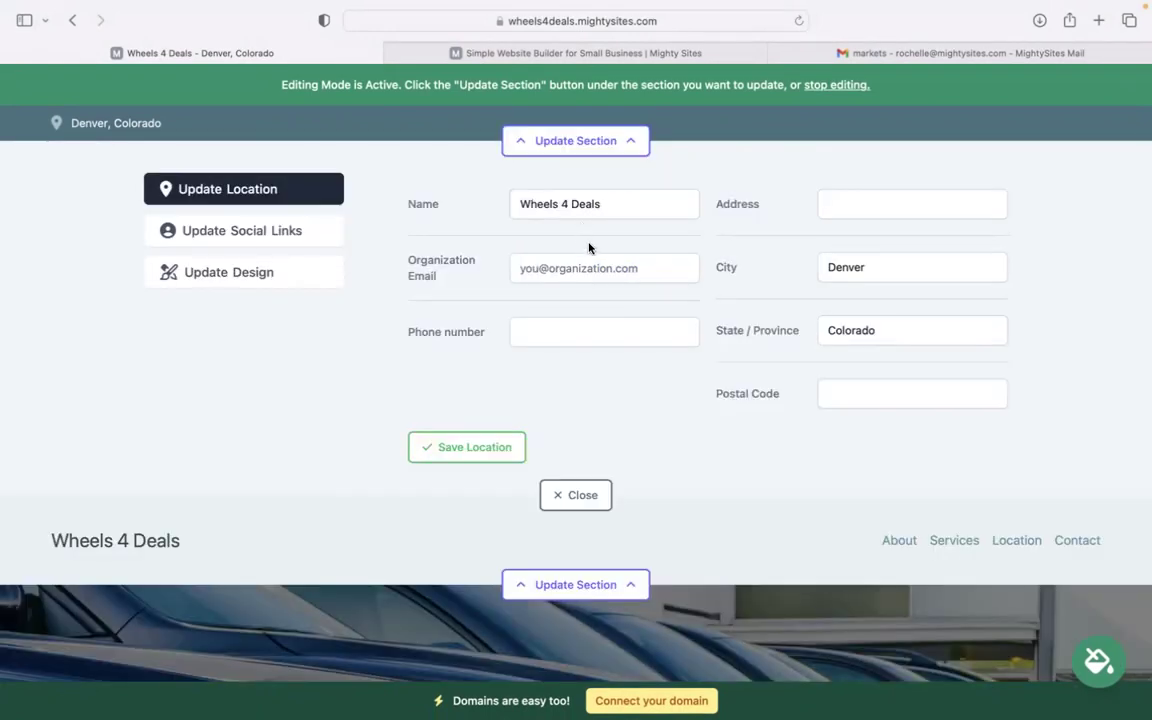
- Enter the organization email and make it show on the site
{"action": "left_click", "coordinate": [607, 265]}
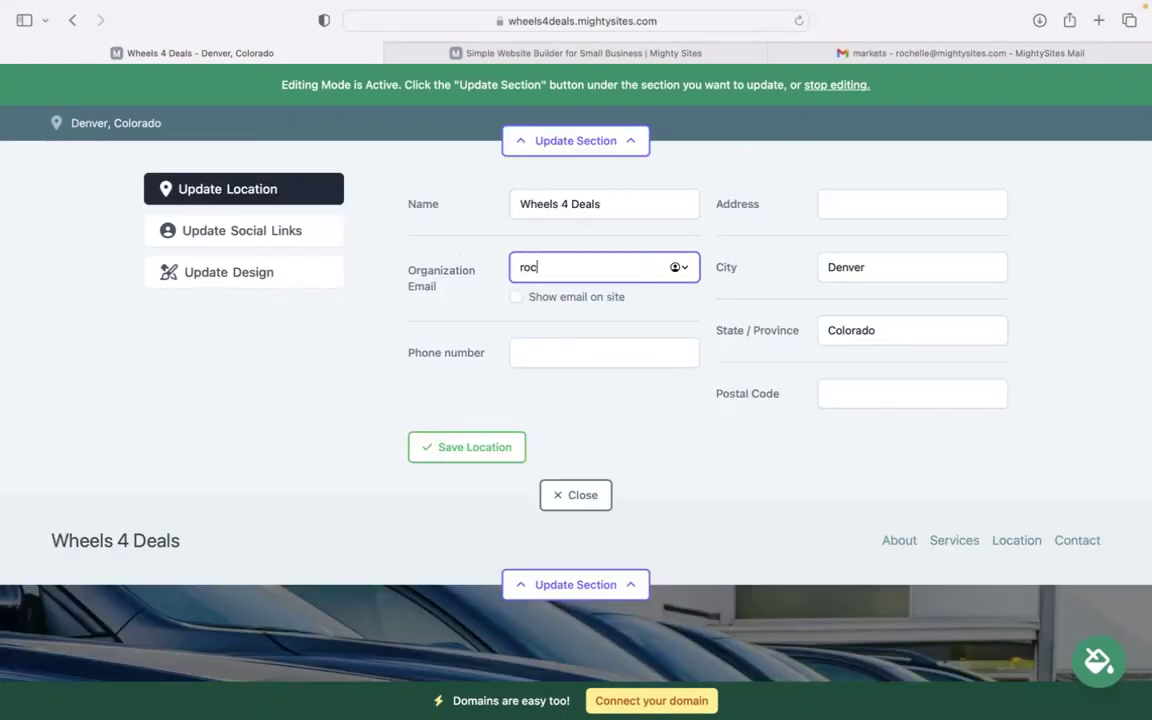
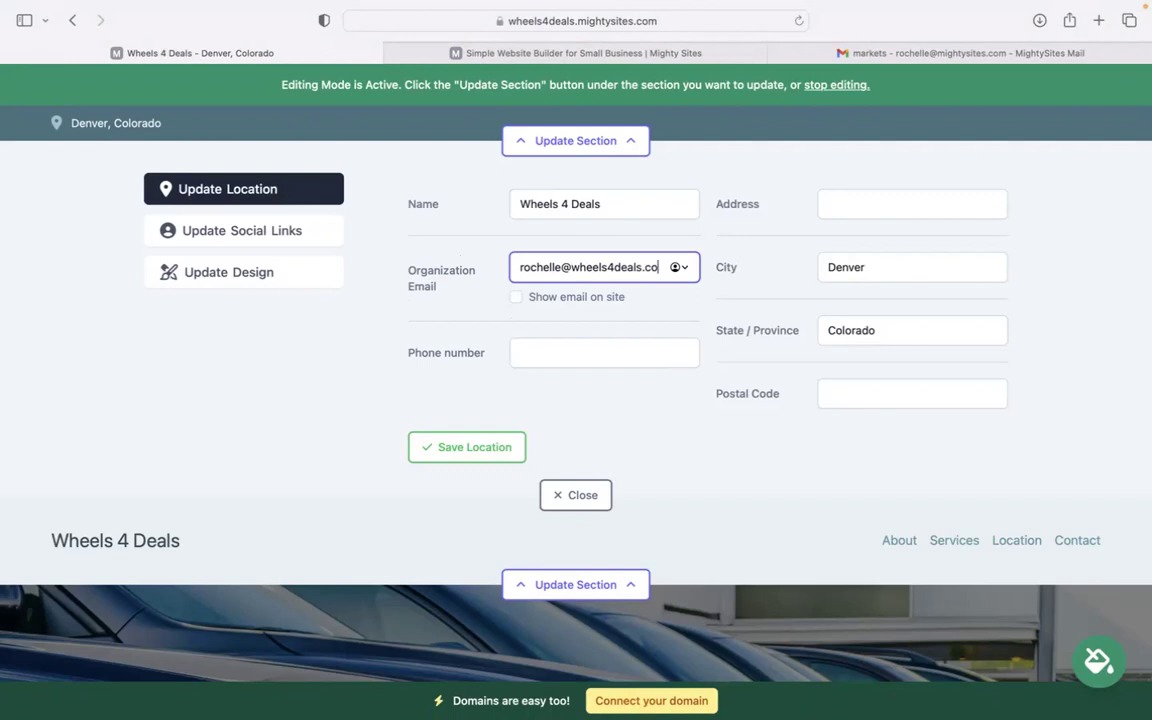
{"action": "left_click", "coordinate": [516, 297]}
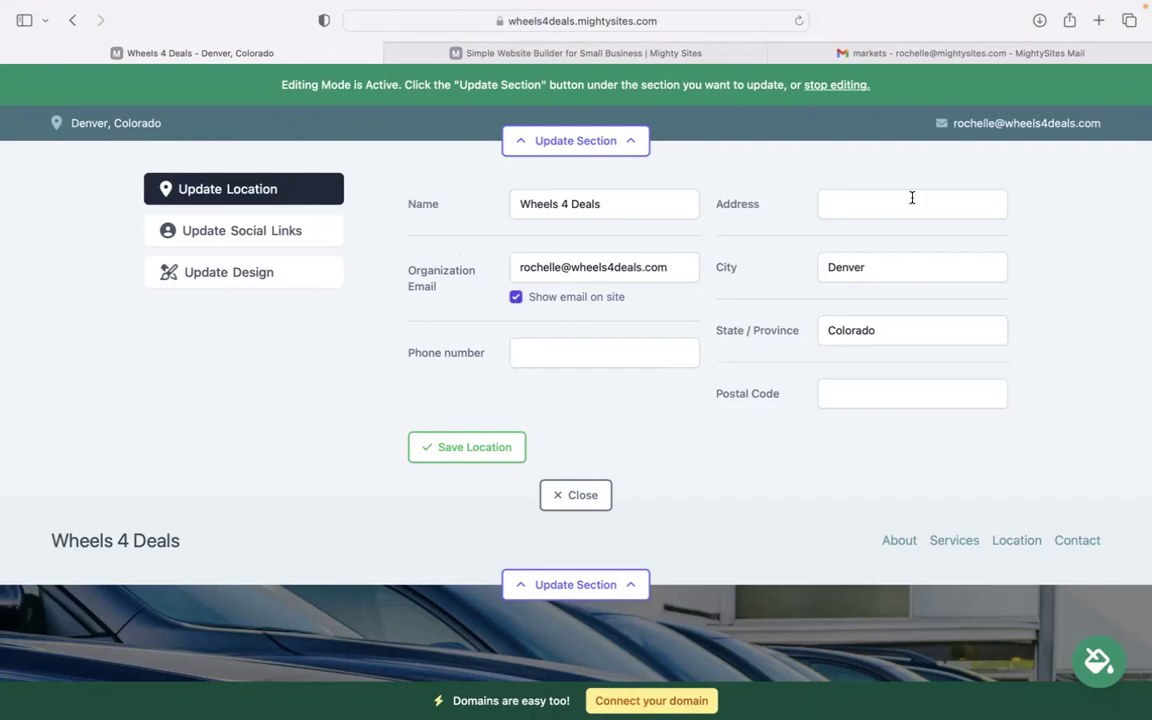
- Fill in the dealership's phone number and street address
{"action": "left_click", "coordinate": [589, 362]}
{"action": "type", "text": "484-3939"}
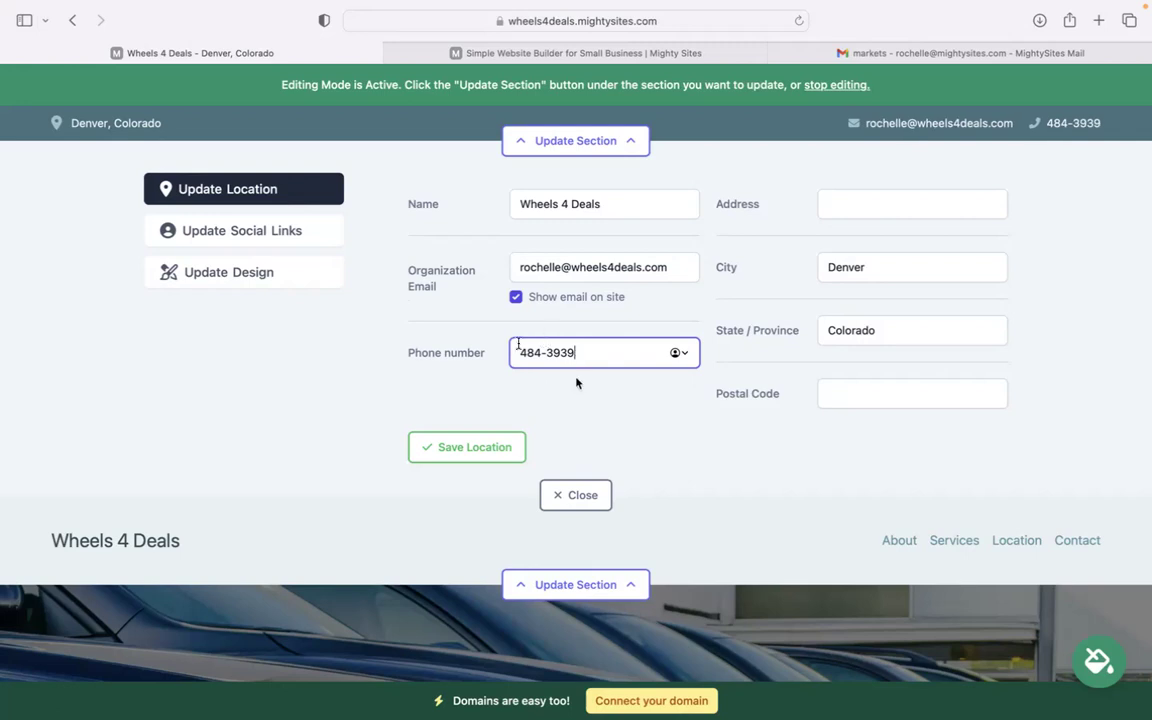
{"action": "left_click", "coordinate": [908, 213]}
{"action": "type", "text": "m"}
{"action": "key", "text": "BackSpace"}
{"action": "type", "text": "ne"}
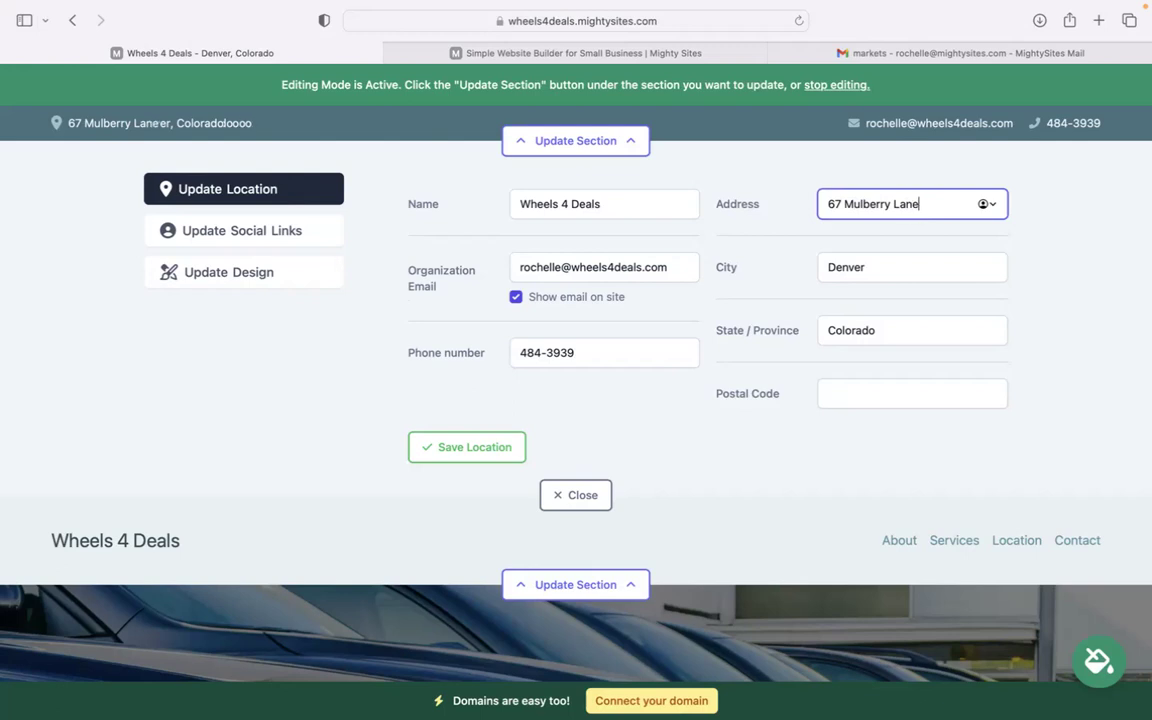
- Enter the dealership's postal code
{"action": "left_click", "coordinate": [886, 400]}
{"action": "key", "text": "super+space"}
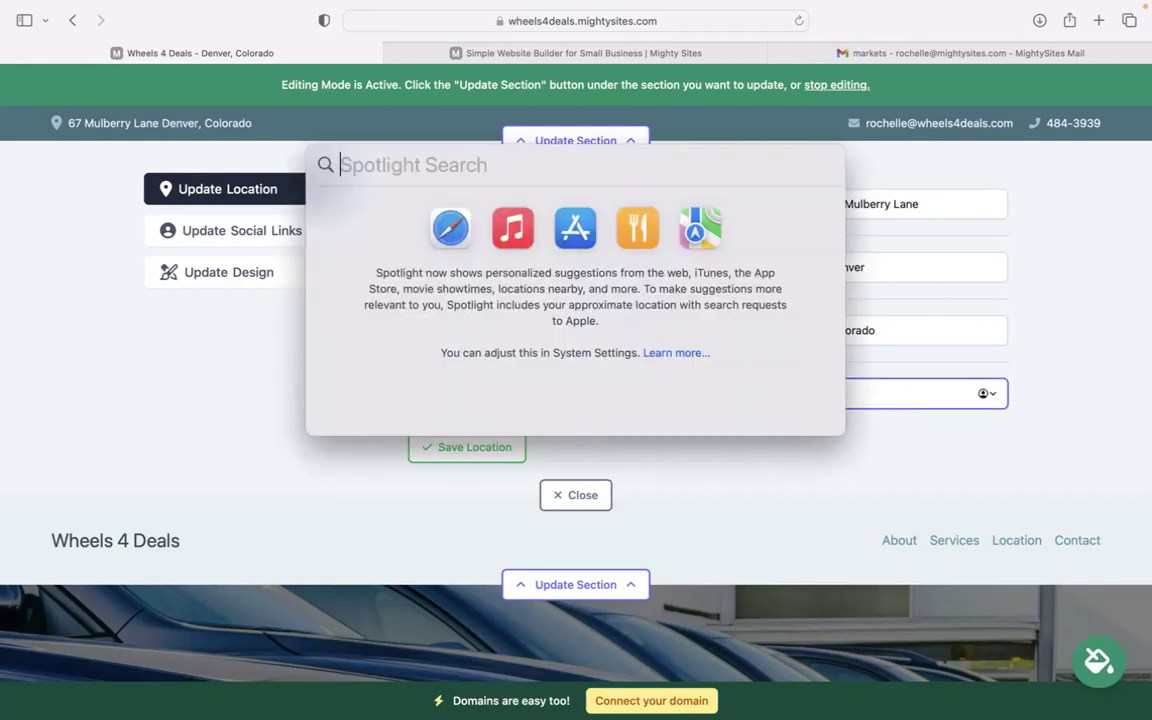
{"action": "key", "text": "Escape"}
{"action": "type", "text": "4054"}
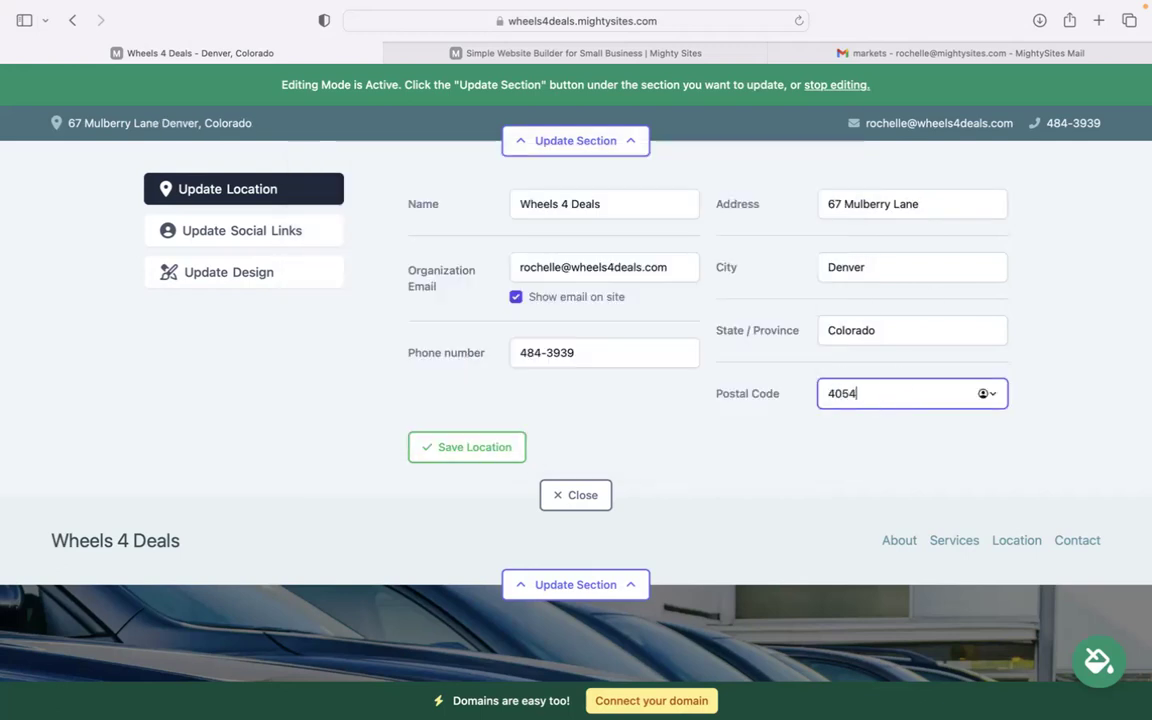
{"action": "type", "text": "3"}
- Save the location, then set the Instagram social link to 'mighty' and save it
{"action": "left_click", "coordinate": [443, 452]}
{"action": "left_click", "coordinate": [325, 246]}
{"action": "left_click", "coordinate": [585, 208]}
{"action": "type", "text": "mih"}
{"action": "key", "text": "BackSpace"}
{"action": "type", "text": "ghty sites"}
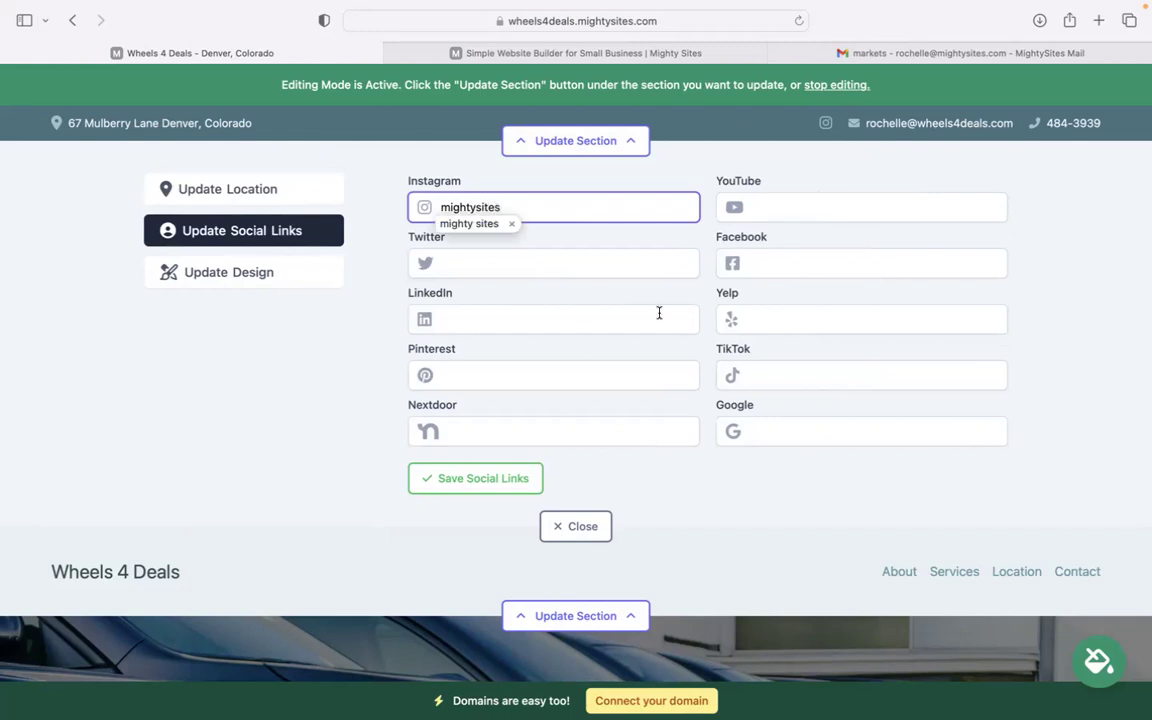
{"action": "left_click", "coordinate": [491, 472]}
{"action": "left_click", "coordinate": [560, 526]}
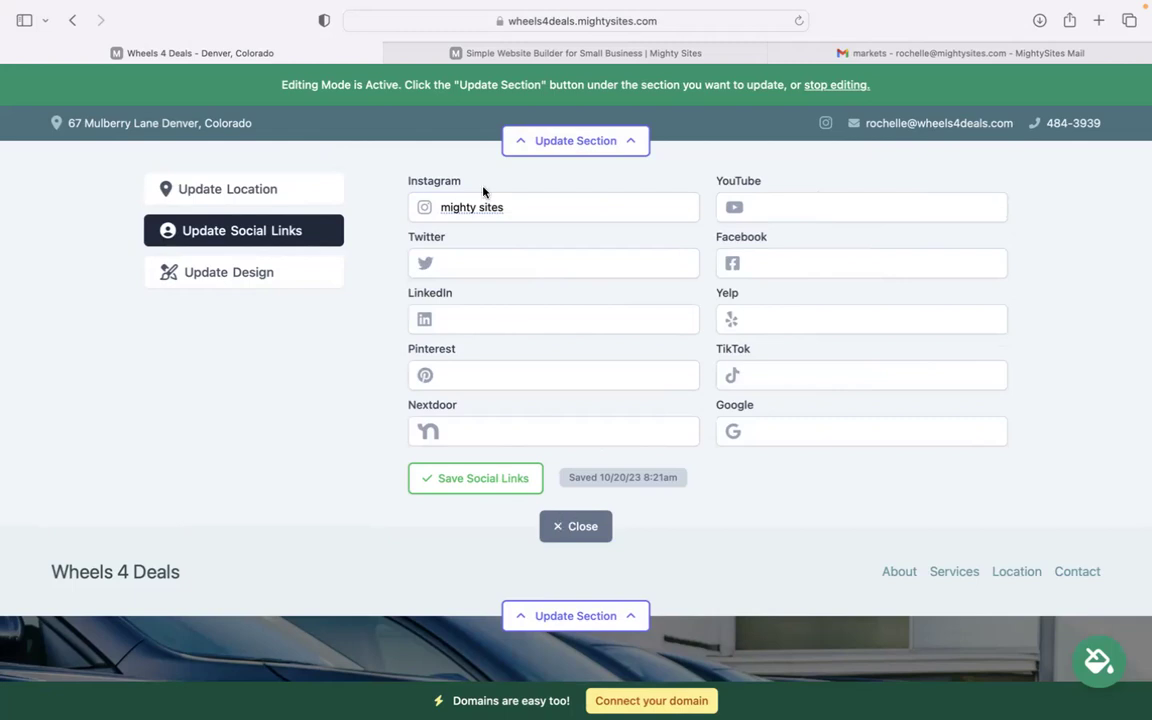
- Upload Mighty Sites Logo YouTube.png as the header logo and save it
{"action": "left_click", "coordinate": [545, 230]}
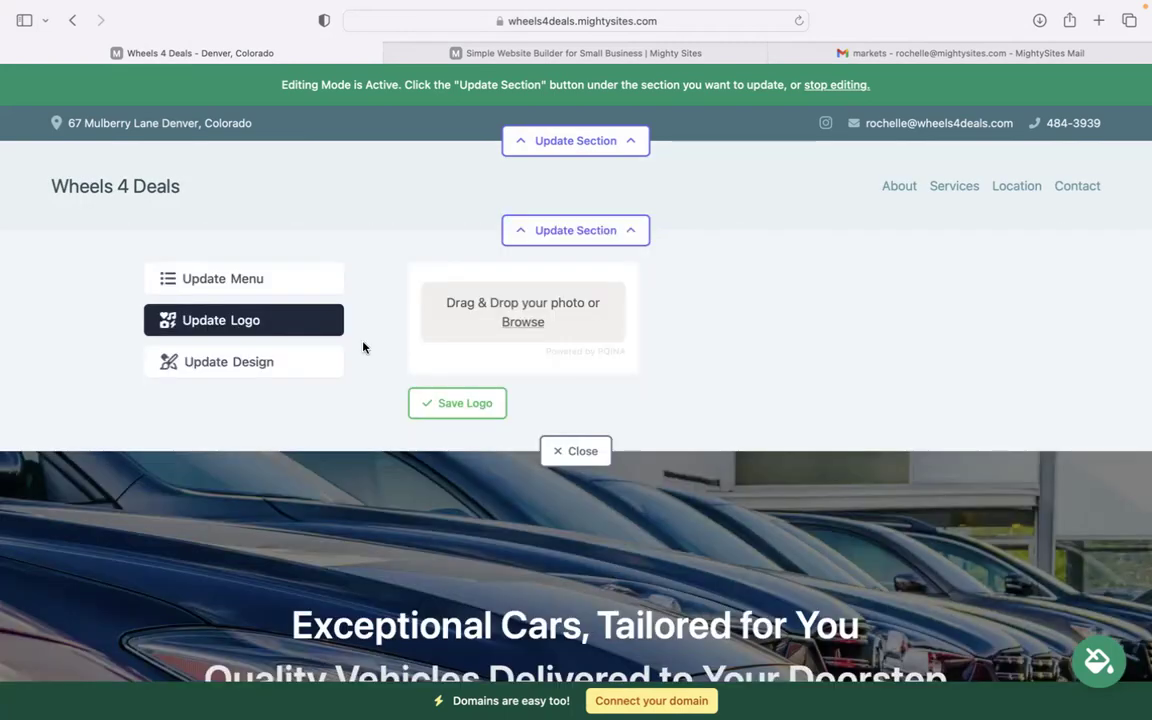
{"action": "left_click", "coordinate": [524, 322]}
{"action": "left_click", "coordinate": [476, 351]}
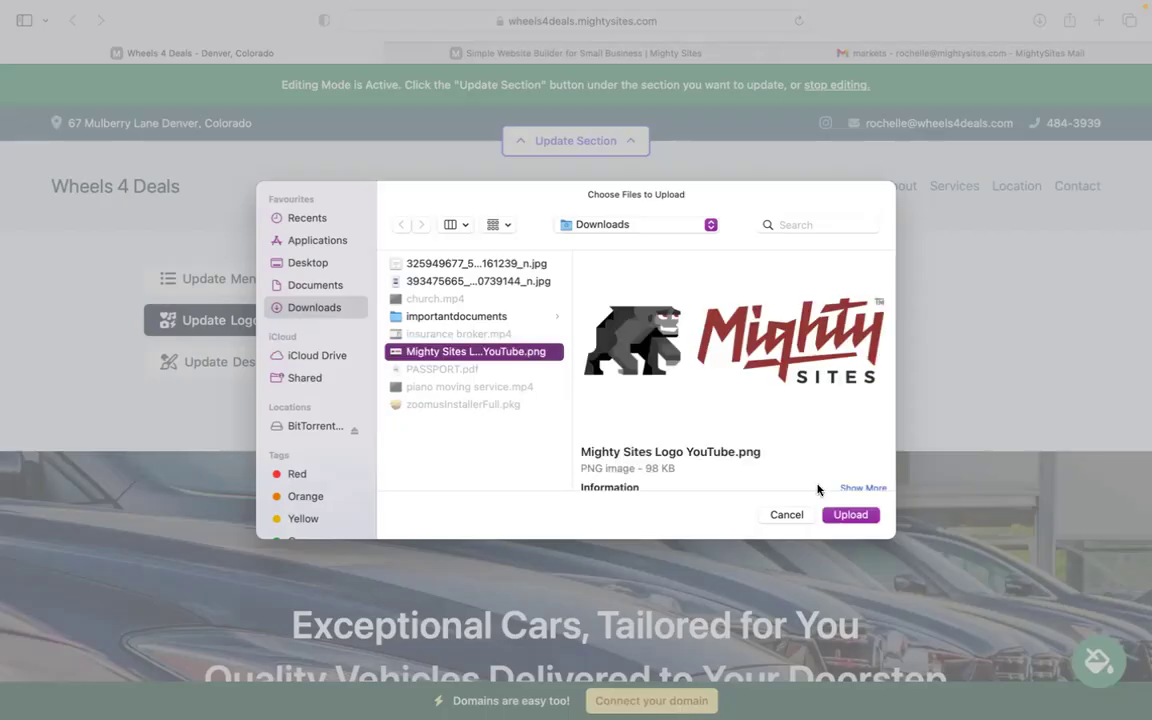
{"action": "left_click", "coordinate": [850, 514]}
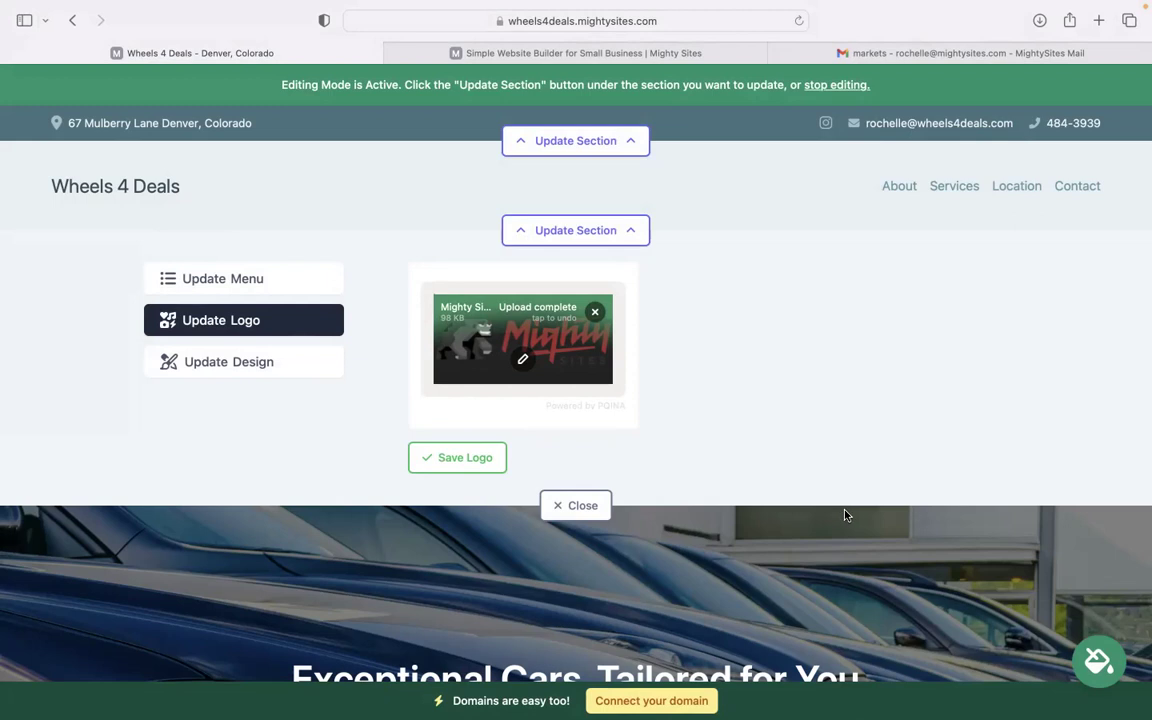
{"action": "left_click", "coordinate": [482, 457]}
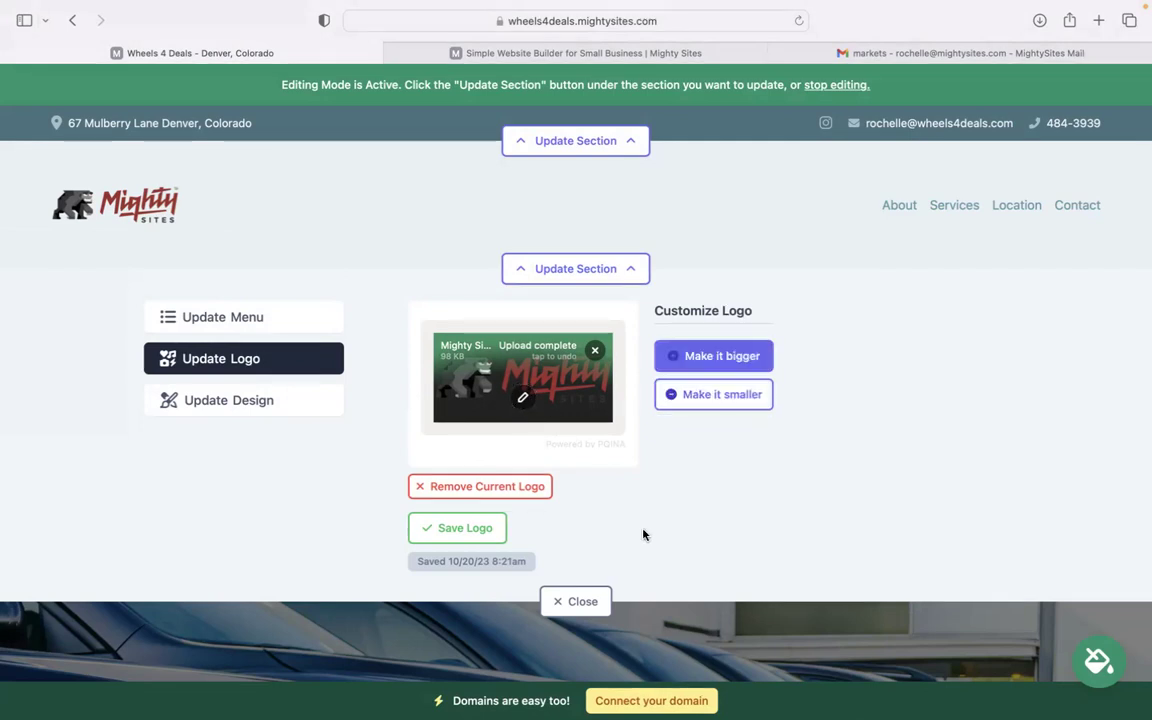
{"action": "left_click", "coordinate": [604, 597]}
{"action": "scroll", "coordinate": [666, 330], "scroll_direction": "down", "scroll_amount": 5}
{"action": "scroll", "coordinate": [815, 352], "scroll_direction": "down", "scroll_amount": 3}
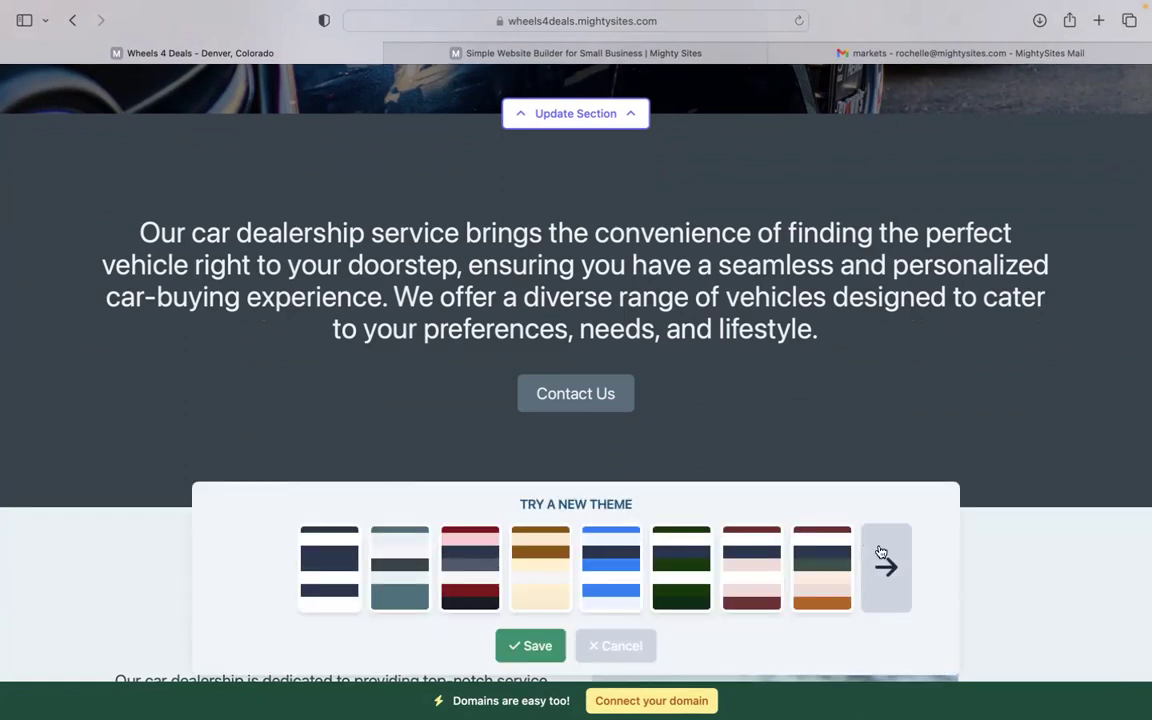
- Pick the blue swatch from the extra theme choices and save it
{"action": "left_click", "coordinate": [883, 558]}
{"action": "left_click", "coordinate": [557, 565]}
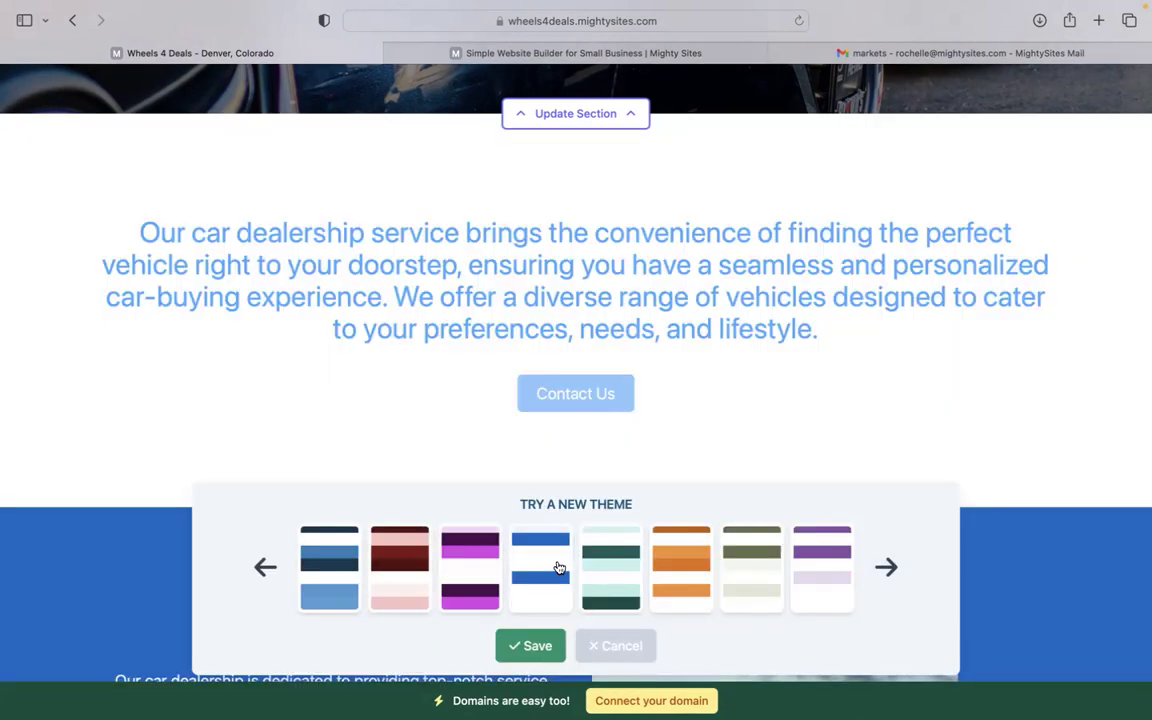
{"action": "left_click", "coordinate": [533, 656]}
{"action": "scroll", "coordinate": [501, 521], "scroll_direction": "up", "scroll_amount": 1}
{"action": "scroll", "coordinate": [576, 372], "scroll_direction": "up", "scroll_amount": 5}
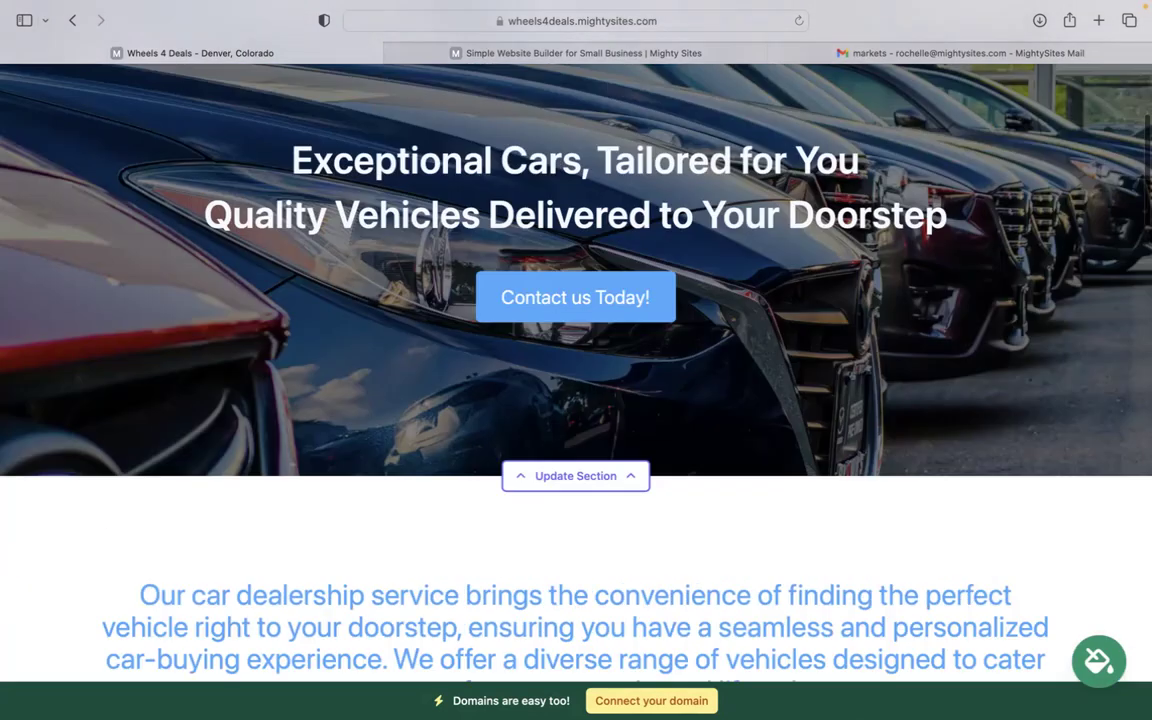
{"action": "scroll", "coordinate": [576, 372], "scroll_direction": "down", "scroll_amount": 3}
{"action": "scroll", "coordinate": [599, 347], "scroll_direction": "down", "scroll_amount": 4}
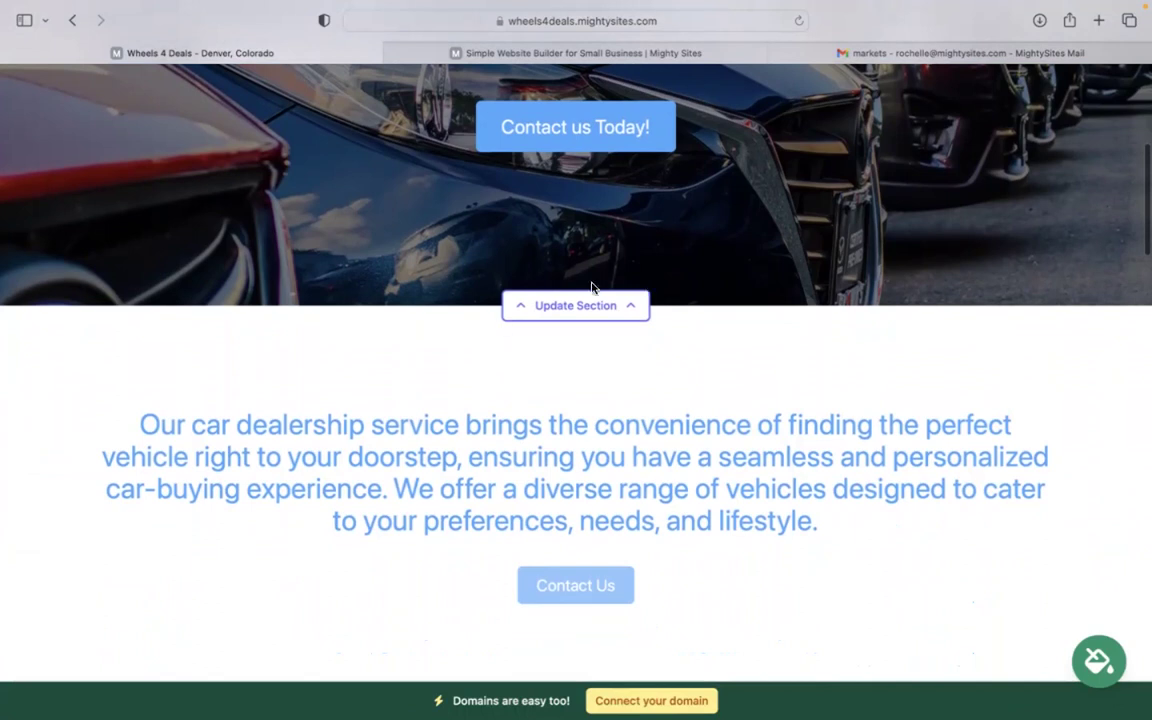
{"action": "left_click", "coordinate": [589, 302]}
{"action": "left_click", "coordinate": [262, 433]}
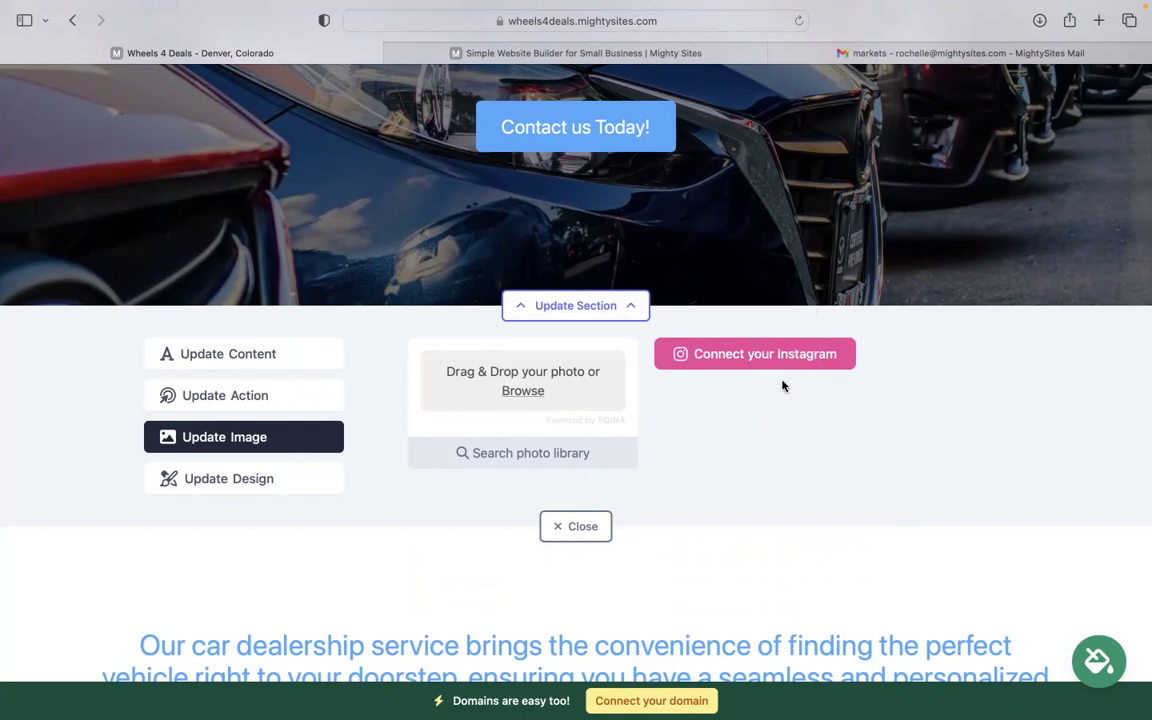
{"action": "left_click", "coordinate": [274, 392]}
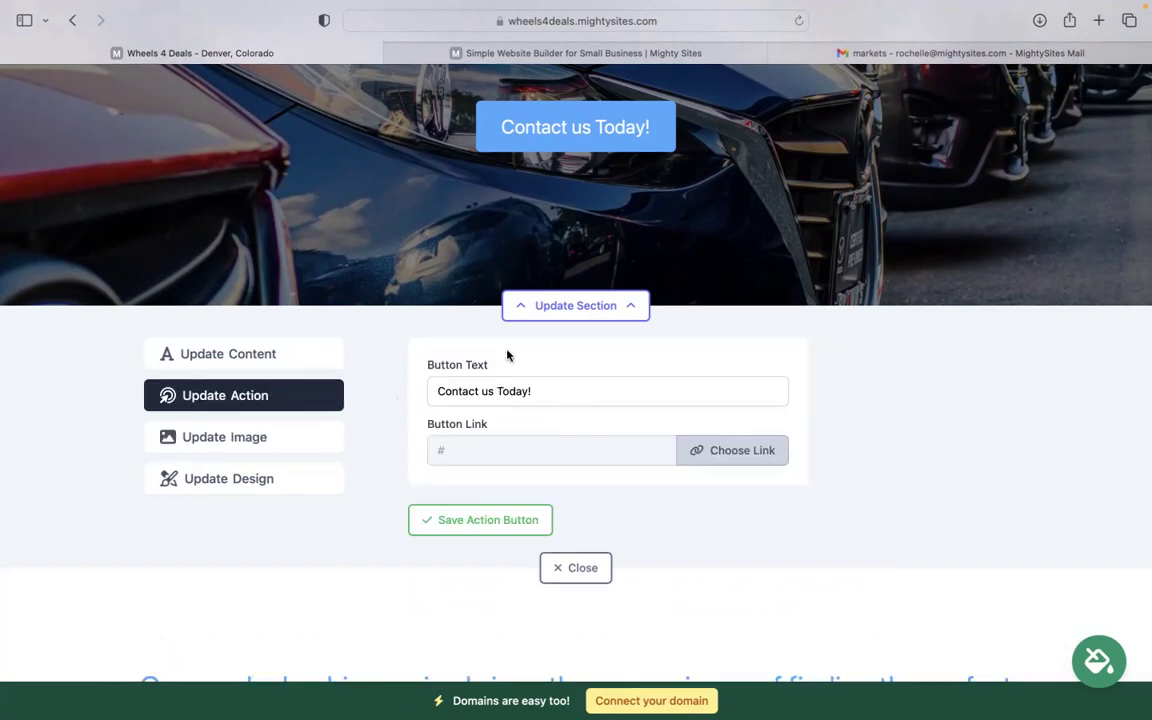
{"action": "scroll", "coordinate": [507, 355], "scroll_direction": "up", "scroll_amount": 3}
{"action": "scroll", "coordinate": [430, 453], "scroll_direction": "down", "scroll_amount": 2}
{"action": "left_click", "coordinate": [734, 511]}
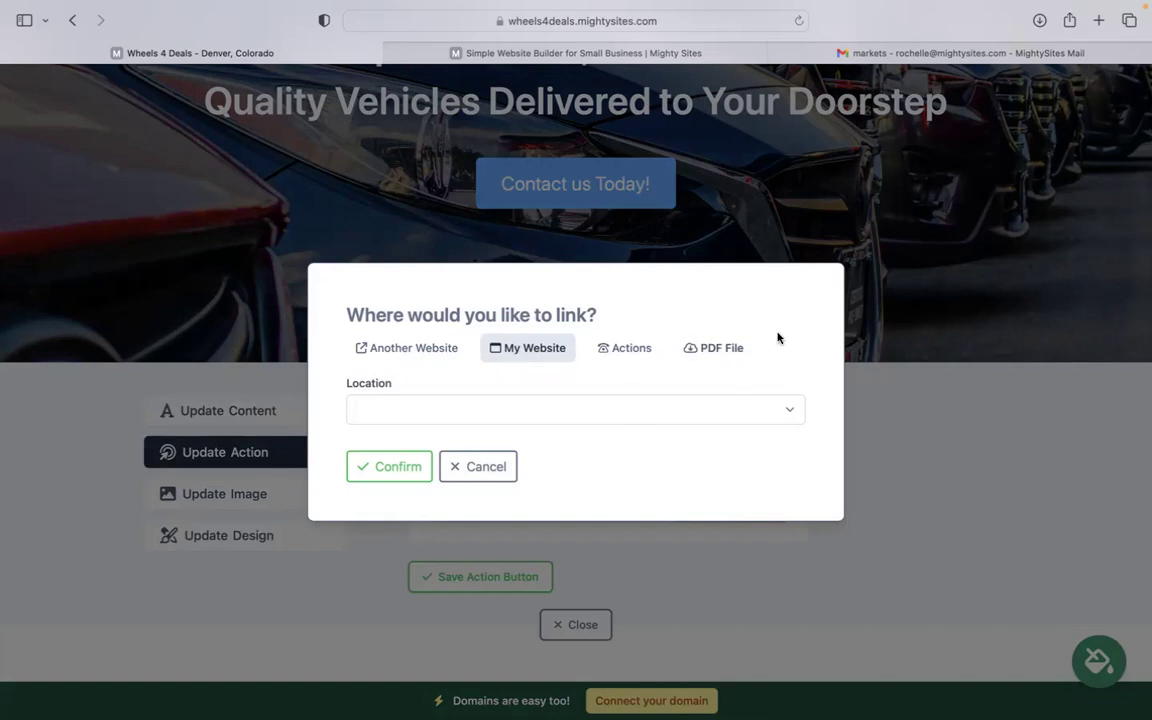
{"action": "left_click", "coordinate": [473, 469]}
{"action": "left_click", "coordinate": [560, 625]}
- Open the address section's editor and view its Update Hours tab
{"action": "scroll", "coordinate": [458, 455], "scroll_direction": "down", "scroll_amount": 5}
{"action": "scroll", "coordinate": [576, 380], "scroll_direction": "down", "scroll_amount": 20}
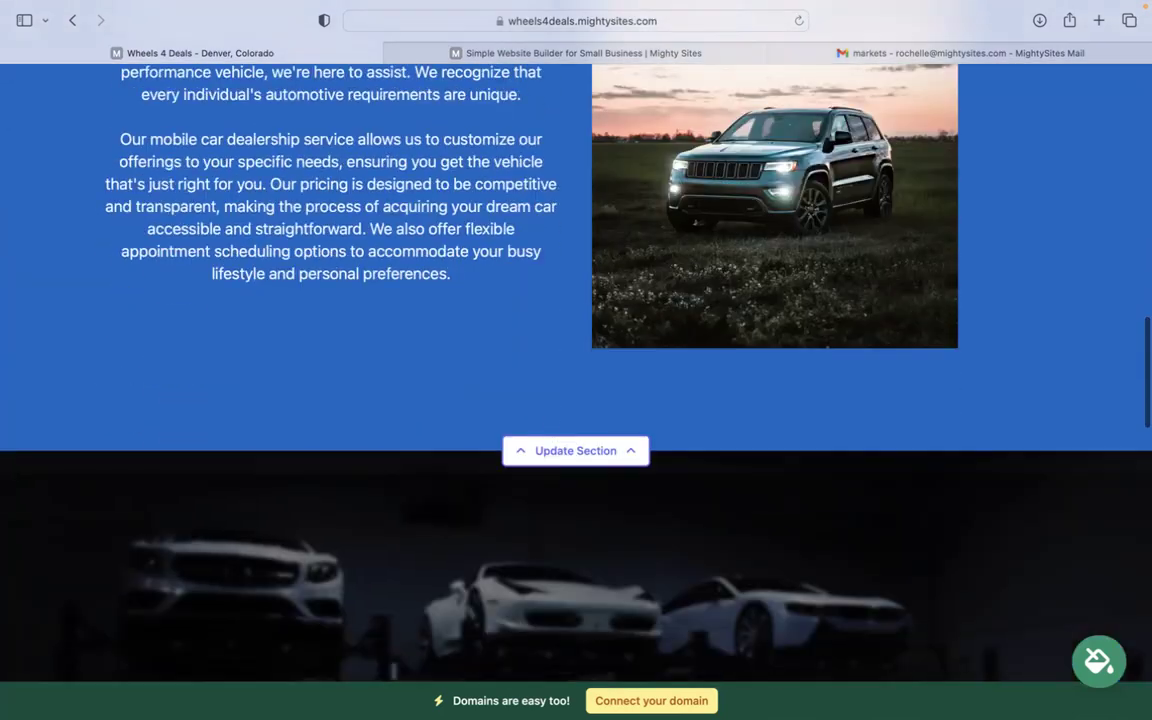
{"action": "scroll", "coordinate": [700, 430], "scroll_direction": "down", "scroll_amount": 15}
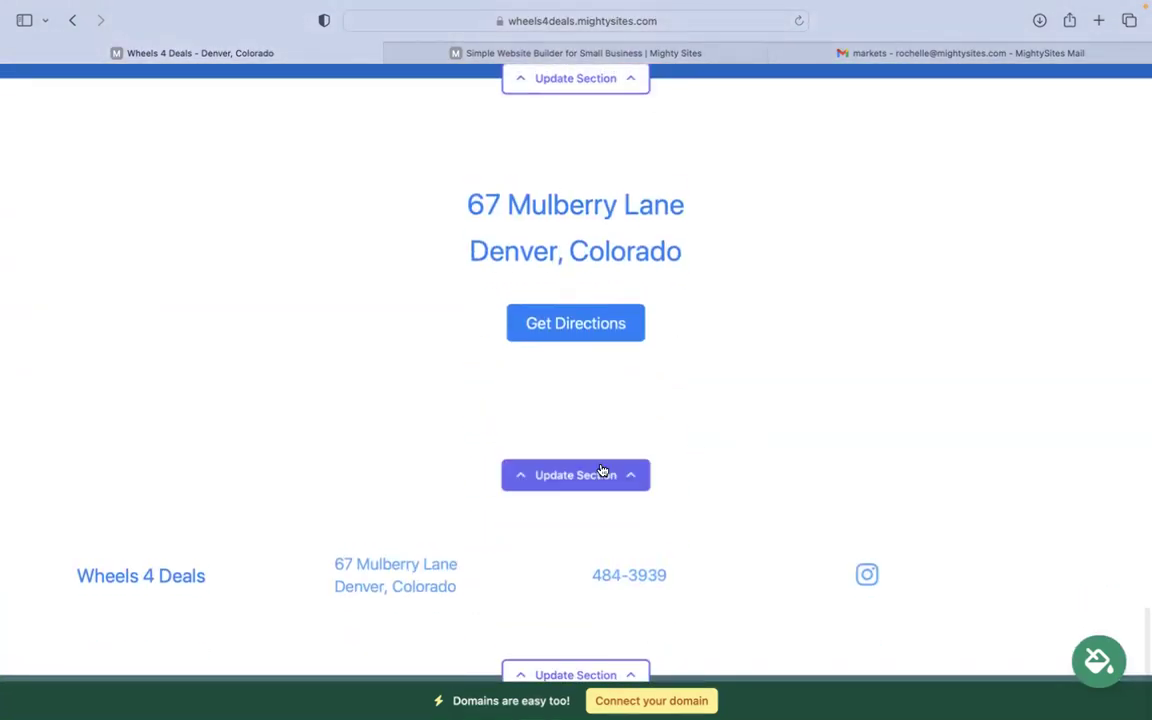
{"action": "left_click", "coordinate": [602, 472]}
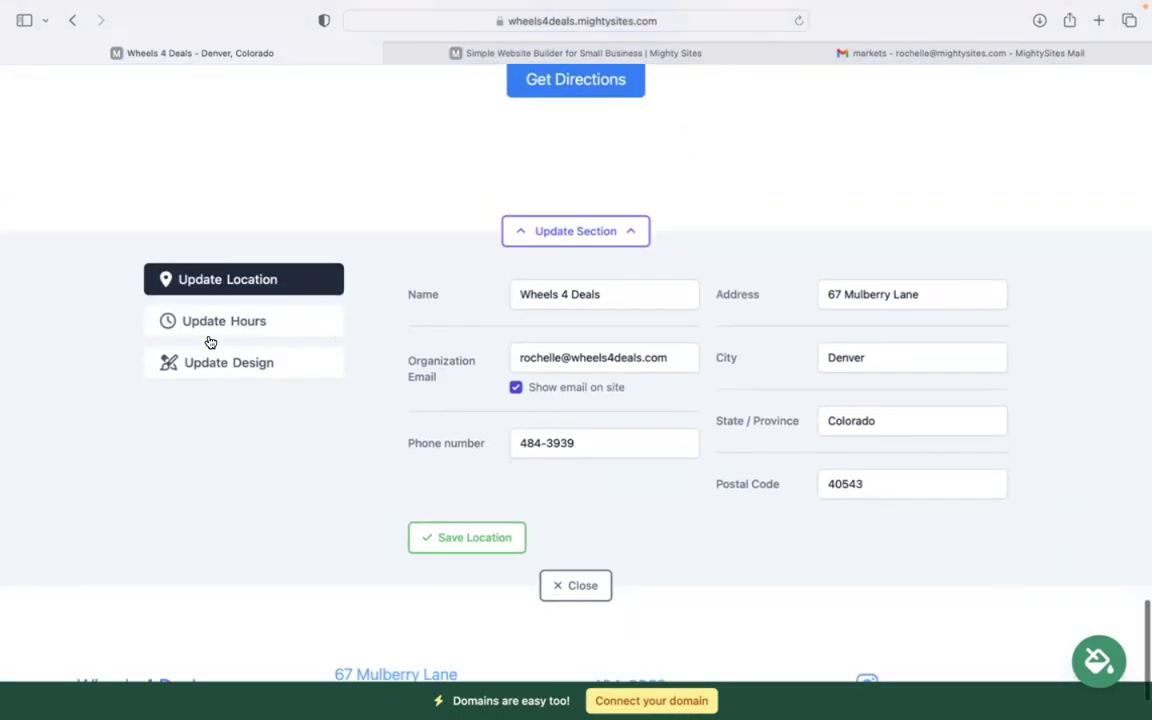
{"action": "left_click", "coordinate": [213, 333]}
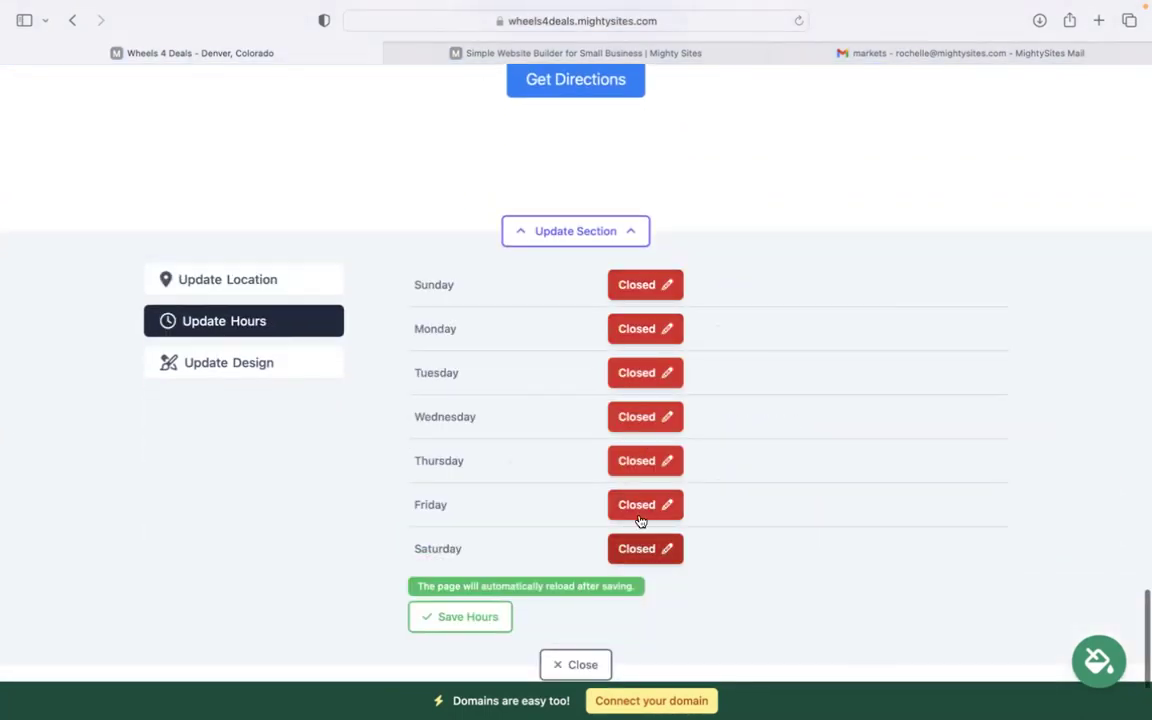
{"action": "scroll", "coordinate": [448, 370], "scroll_direction": "down", "scroll_amount": 2}
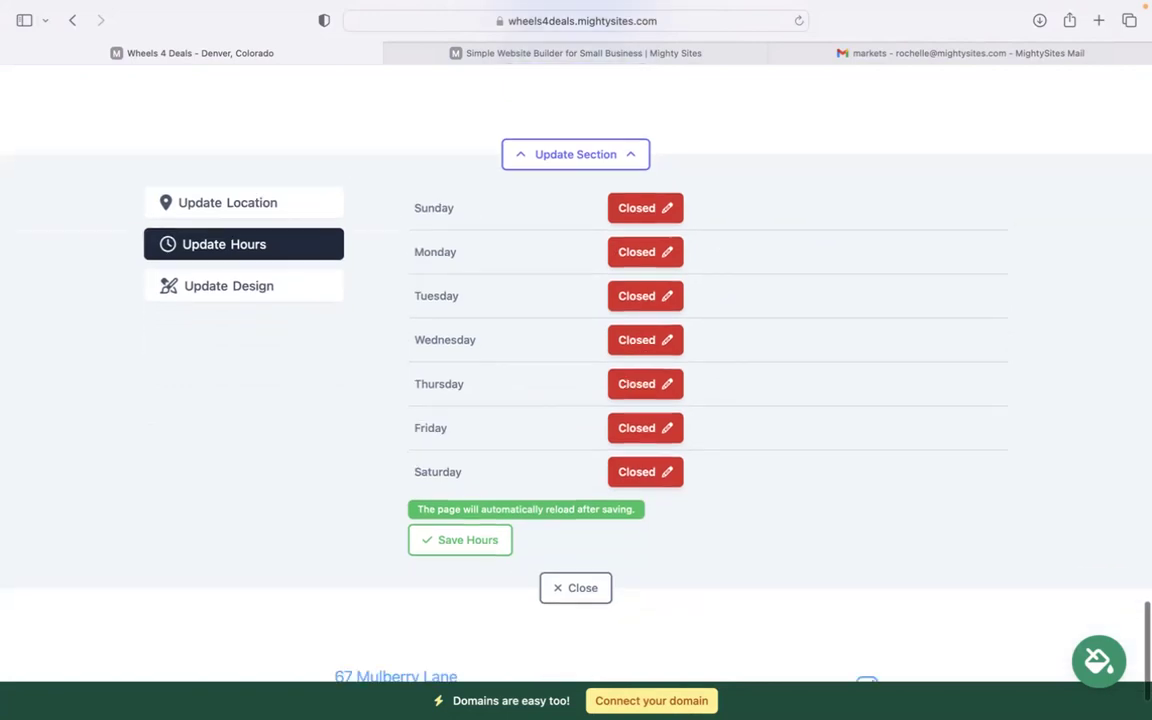
{"action": "scroll", "coordinate": [460, 365], "scroll_direction": "up", "scroll_amount": 5}
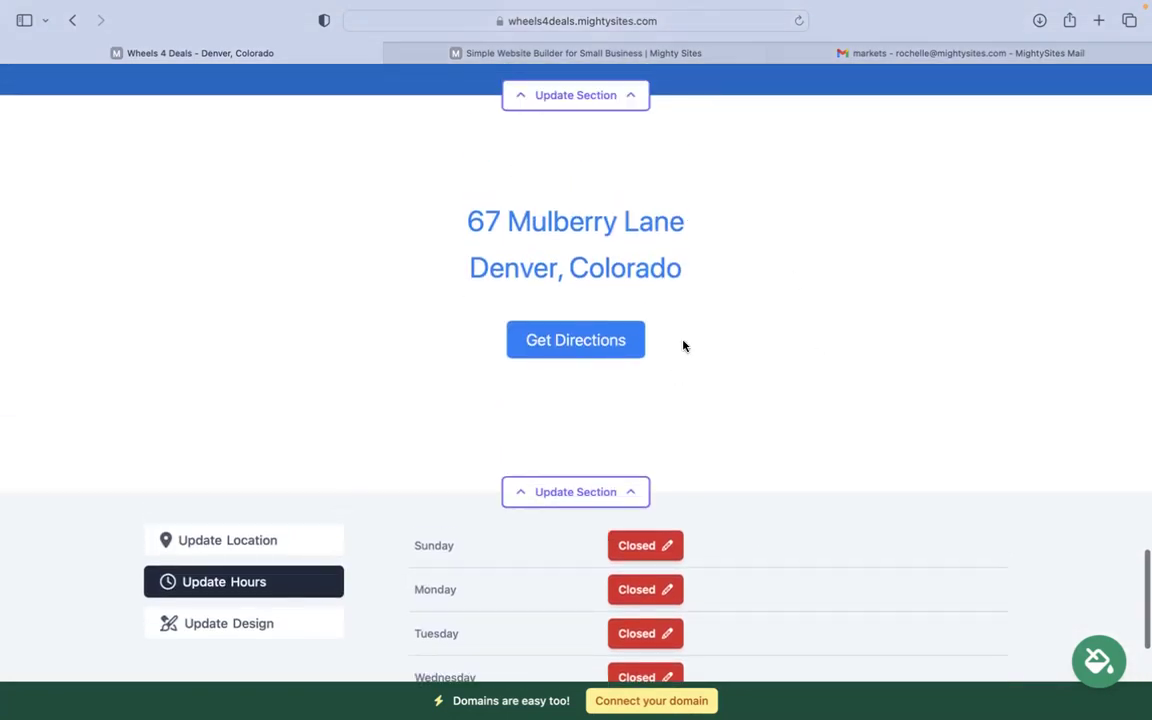
{"action": "scroll", "coordinate": [684, 345], "scroll_direction": "down", "scroll_amount": 6}
{"action": "scroll", "coordinate": [758, 435], "scroll_direction": "up", "scroll_amount": 10}
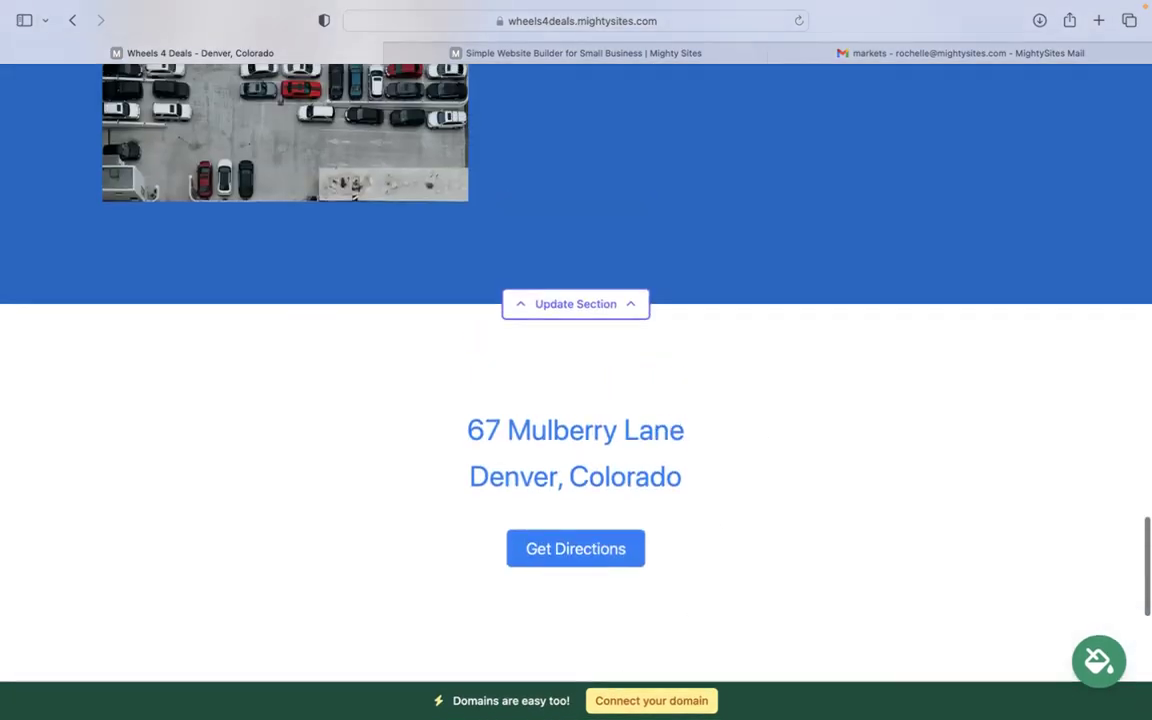
{"action": "scroll", "coordinate": [658, 703], "scroll_direction": "up", "scroll_amount": 3}
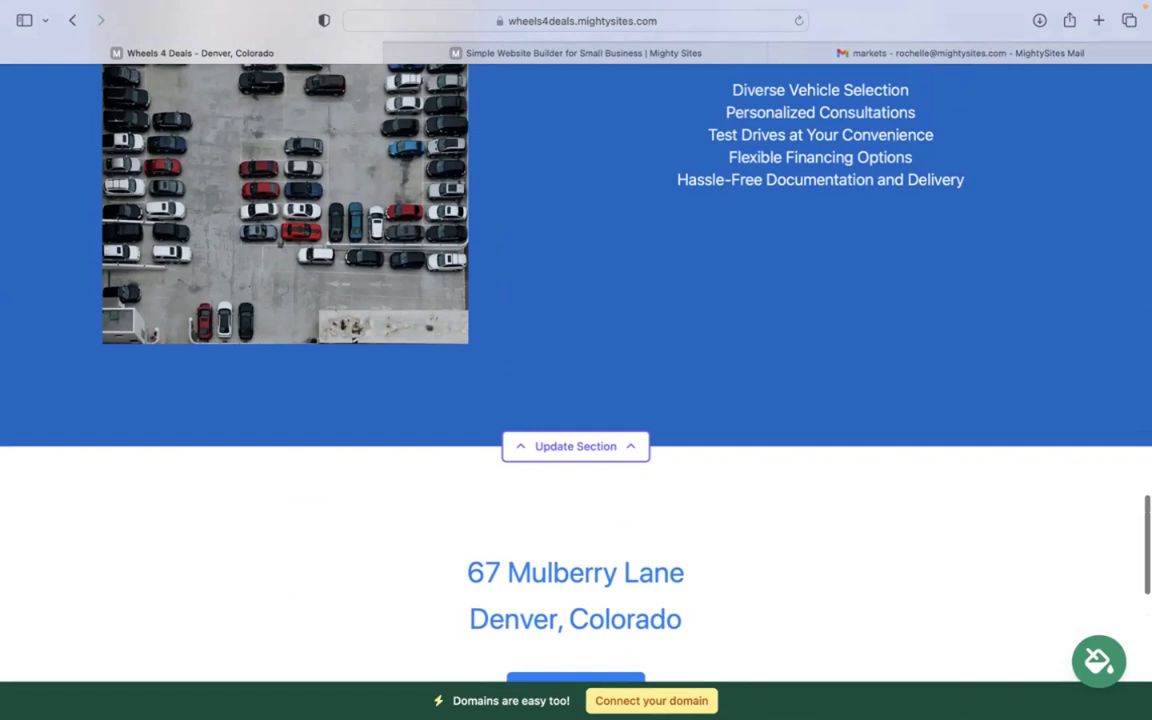
{"action": "scroll", "coordinate": [576, 340], "scroll_direction": "up", "scroll_amount": 2}
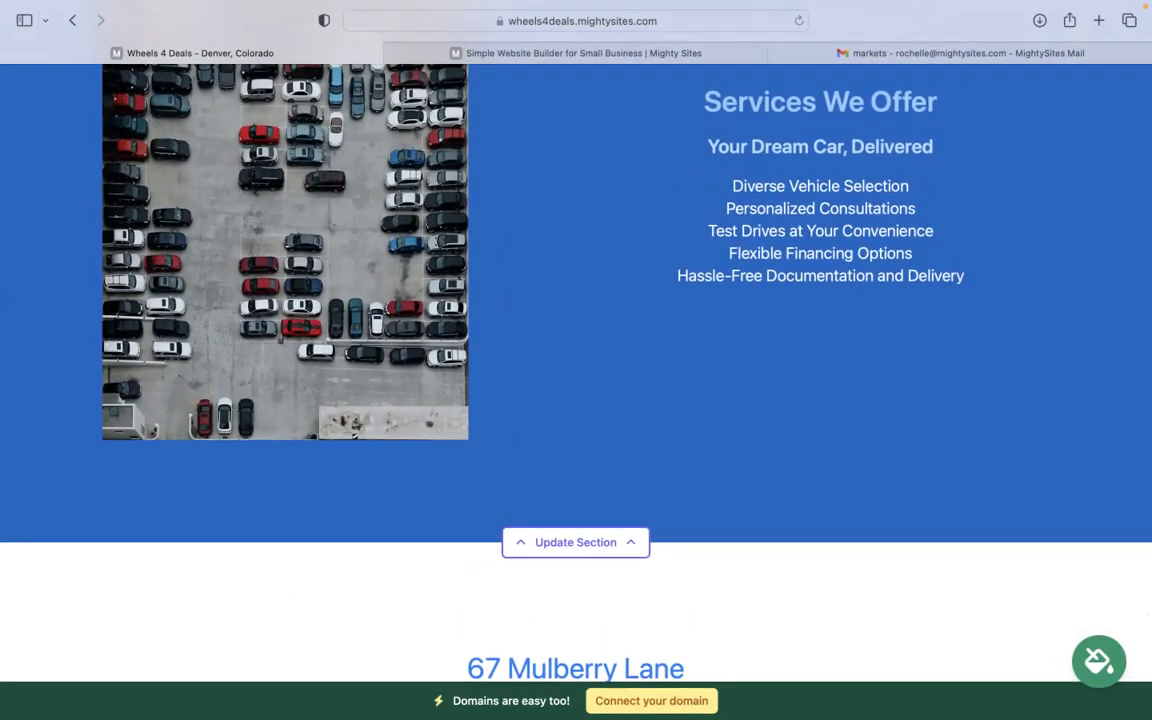
{"action": "scroll", "coordinate": [576, 360], "scroll_direction": "up", "scroll_amount": 20}
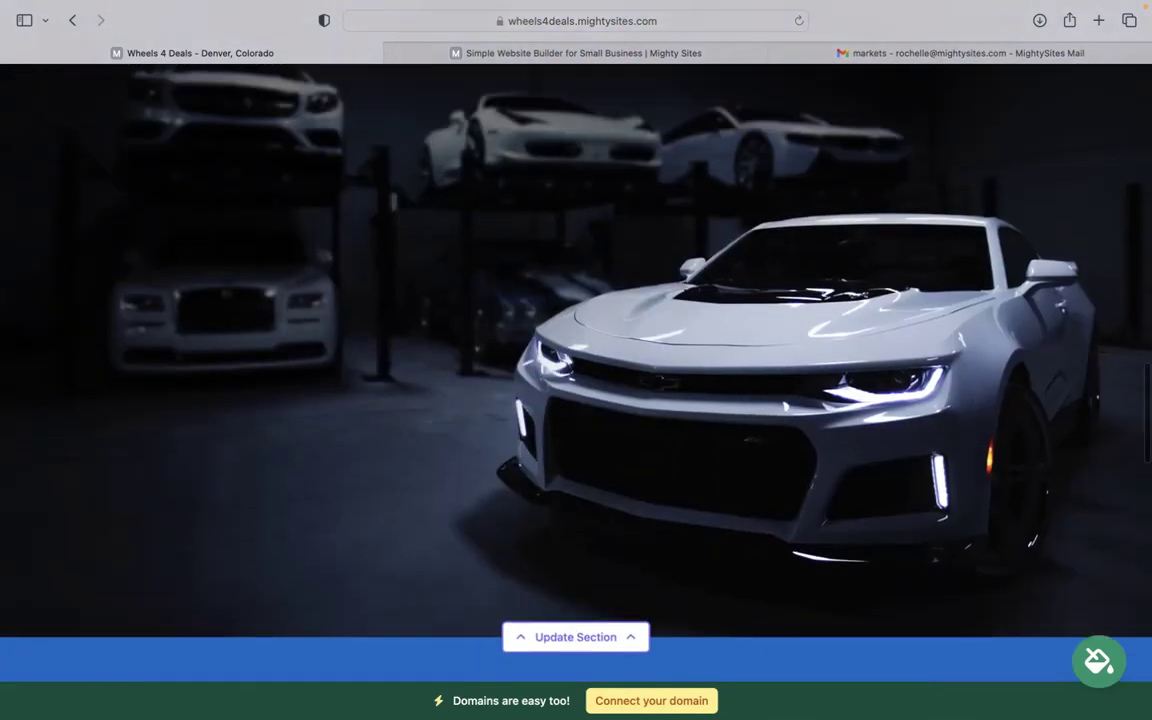
{"action": "scroll", "coordinate": [518, 330], "scroll_direction": "up", "scroll_amount": 1}
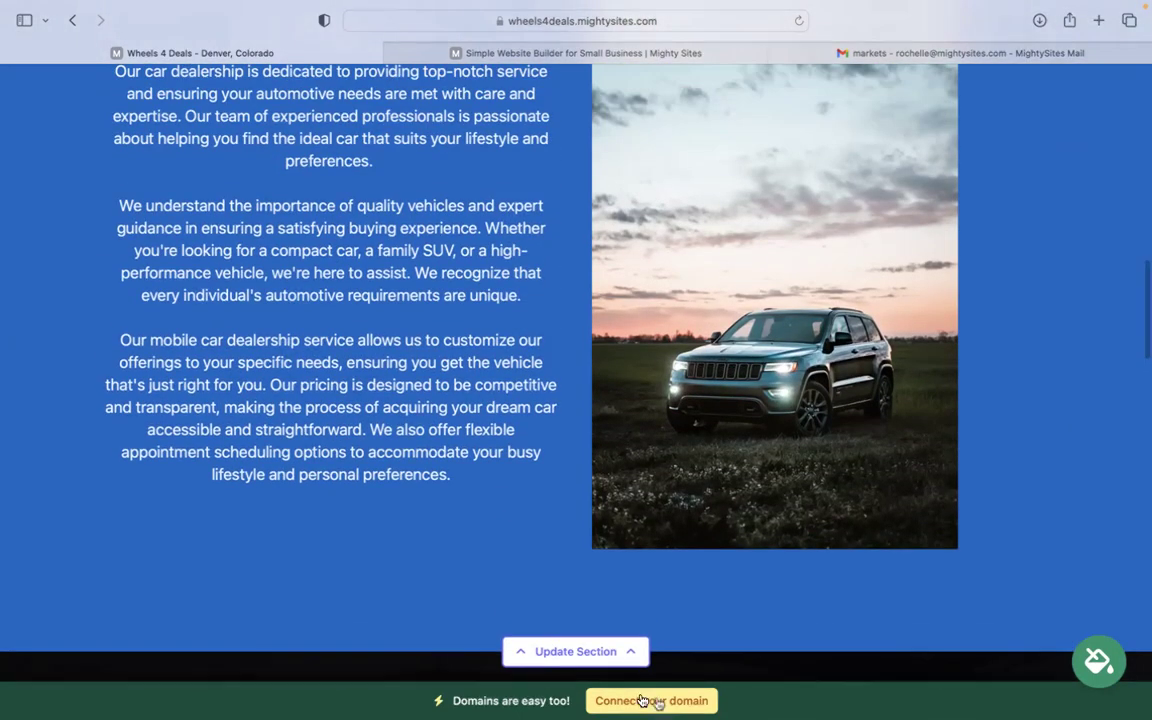
{"action": "scroll", "coordinate": [670, 702], "scroll_direction": "up", "scroll_amount": 15}
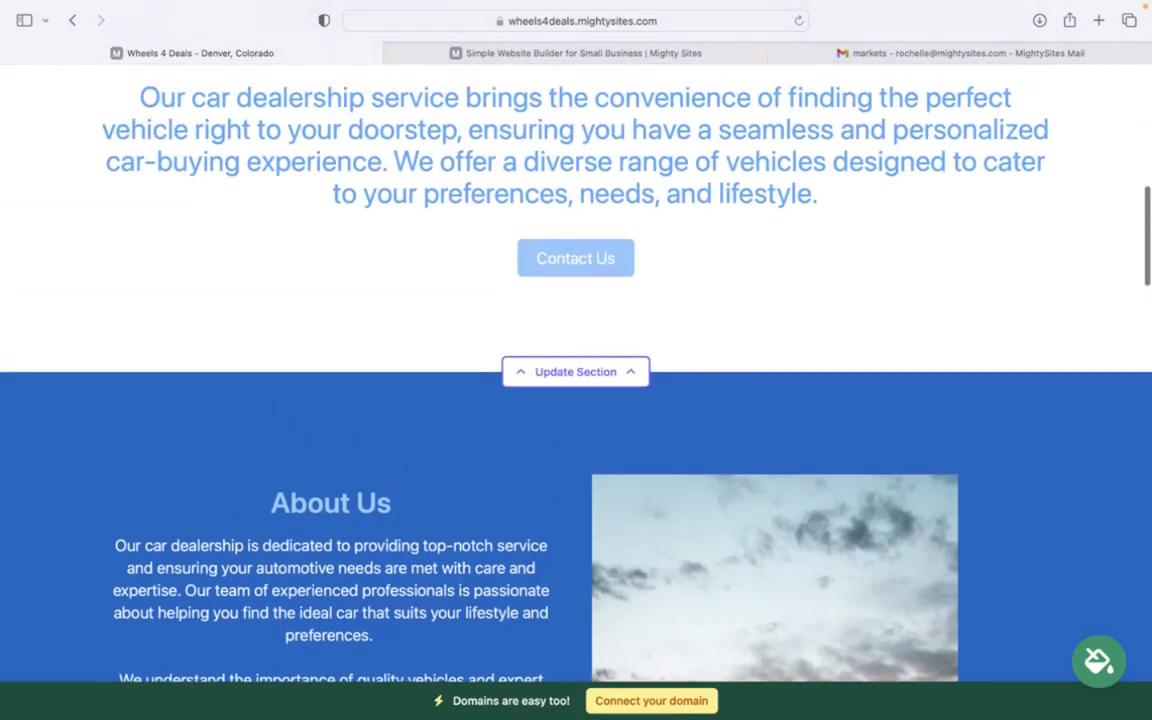
{"action": "scroll", "coordinate": [806, 356], "scroll_direction": "up", "scroll_amount": 4}
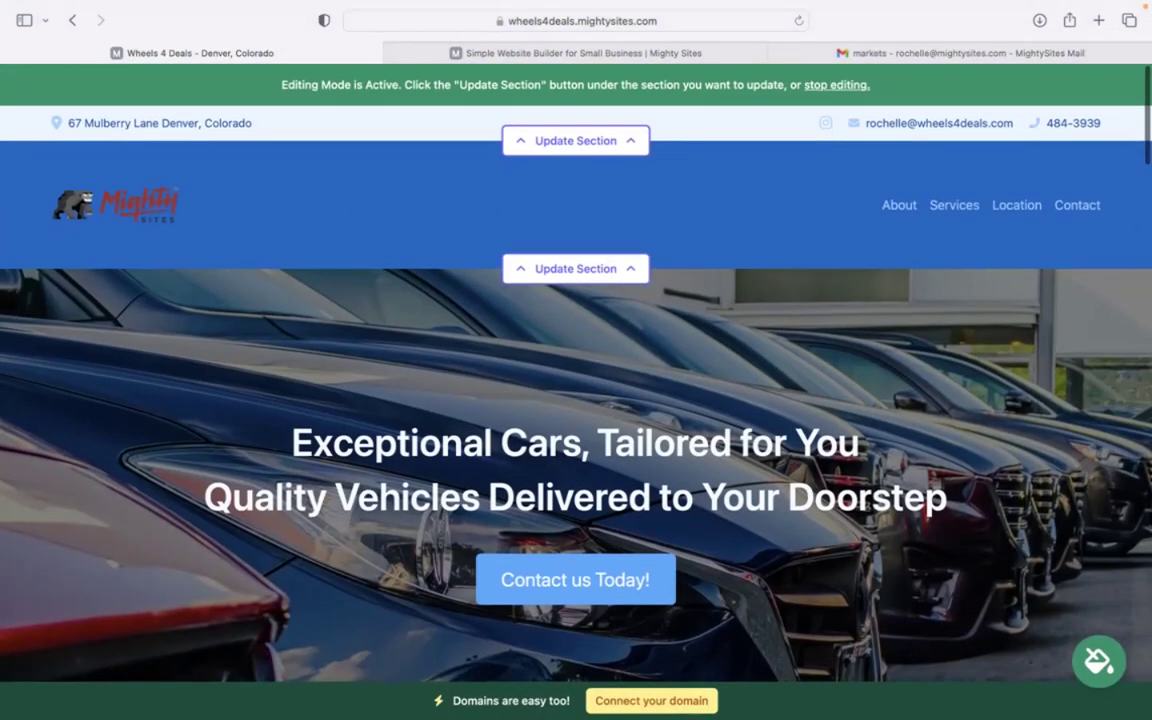